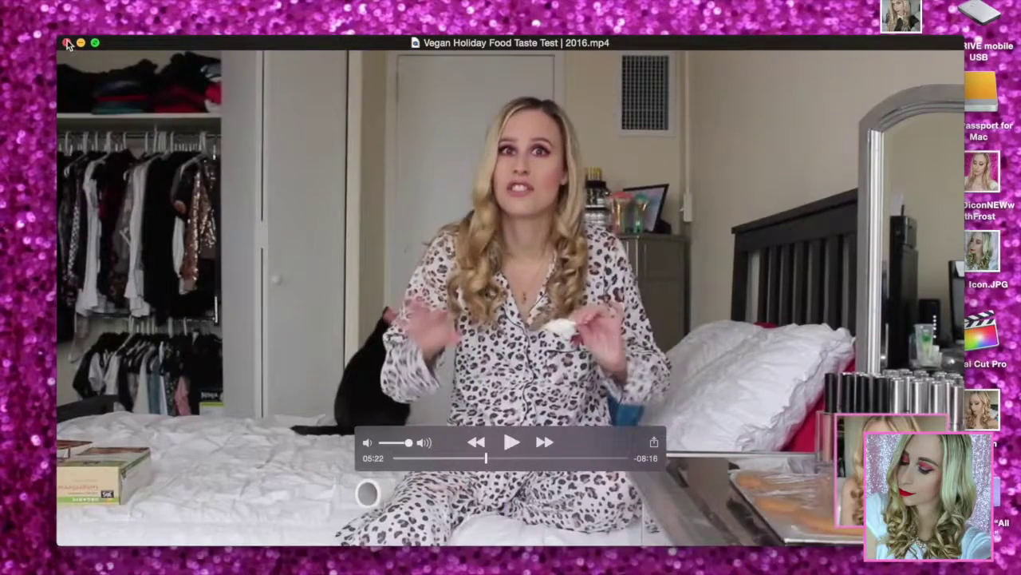
Close the QuickTime Player window playing Vegan Holiday Food Taste Test | 2016.mp4
left_click(66, 42)
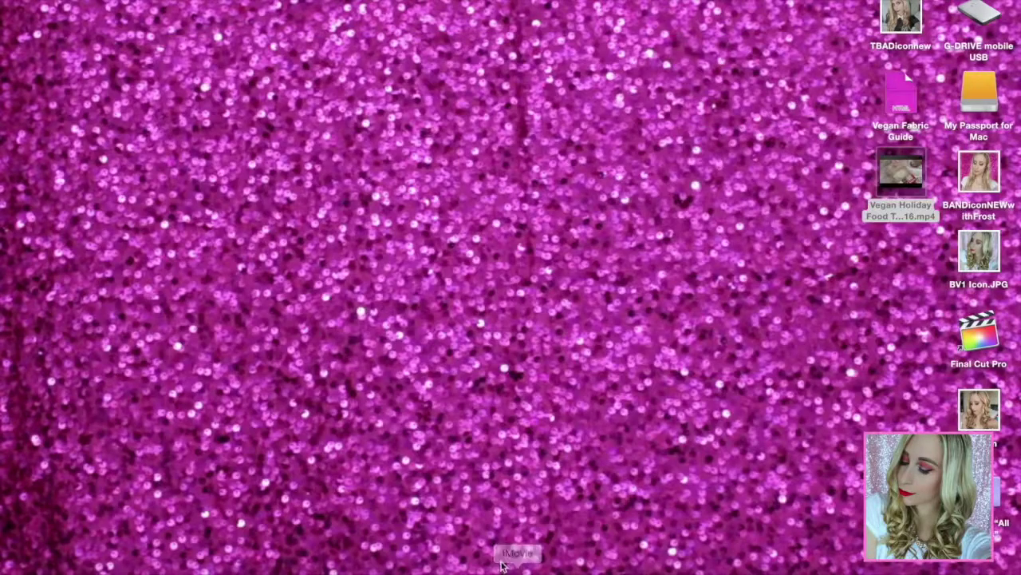
Open the vlog project in Final Cut Pro and inspect the 90, Bottle Cork and Taste Test iMovie clips
left_click(468, 572)
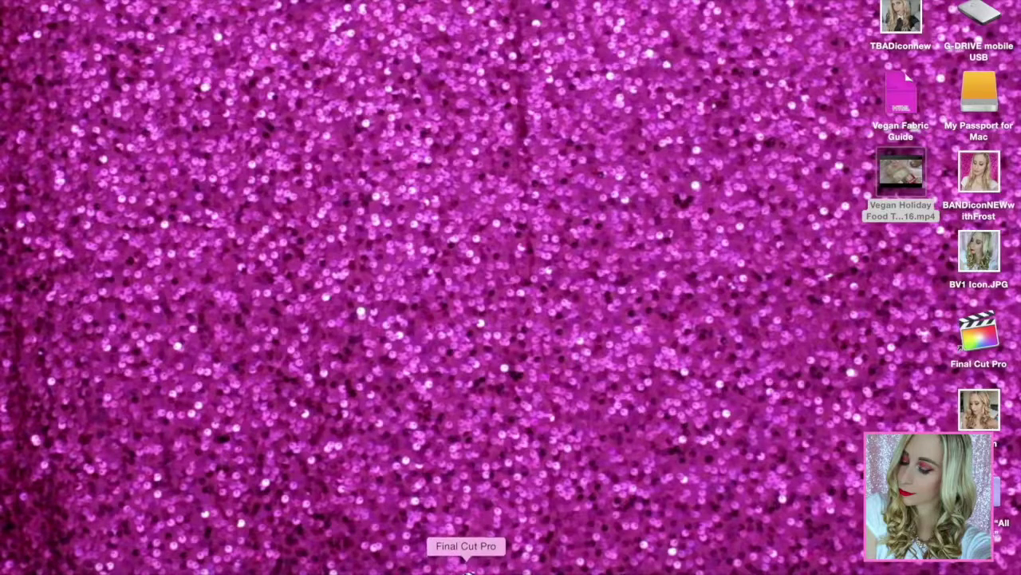
scroll(713, 369, "up", 5)
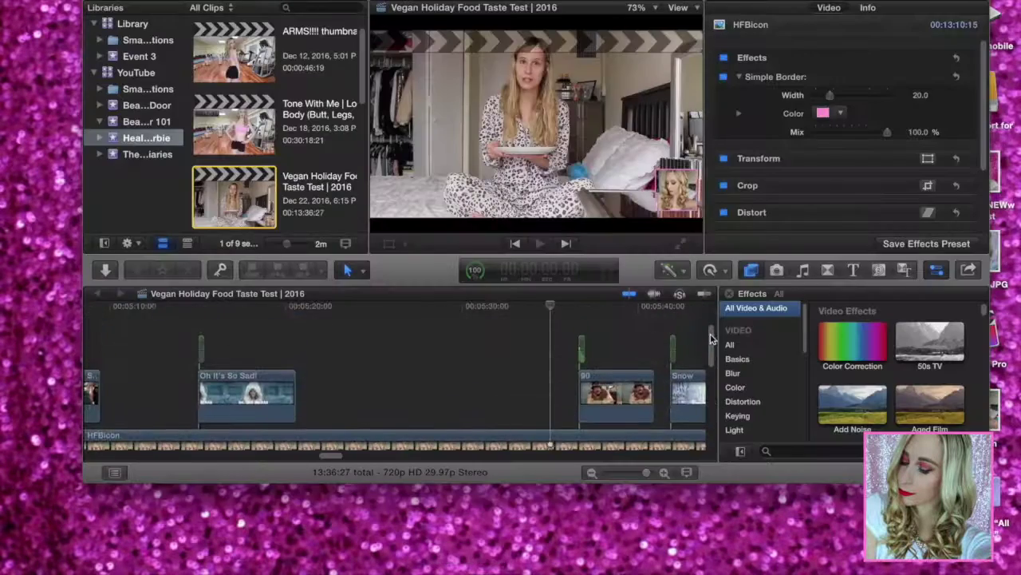
left_click_drag(557, 310, 592, 310)
left_click(613, 379)
left_click(583, 346)
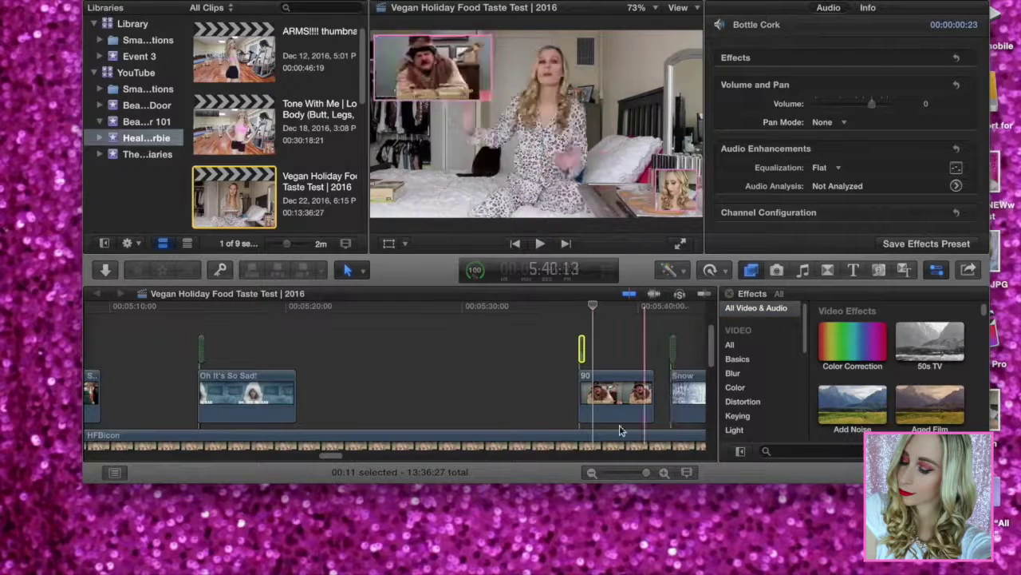
left_click_drag(331, 458, 342, 459)
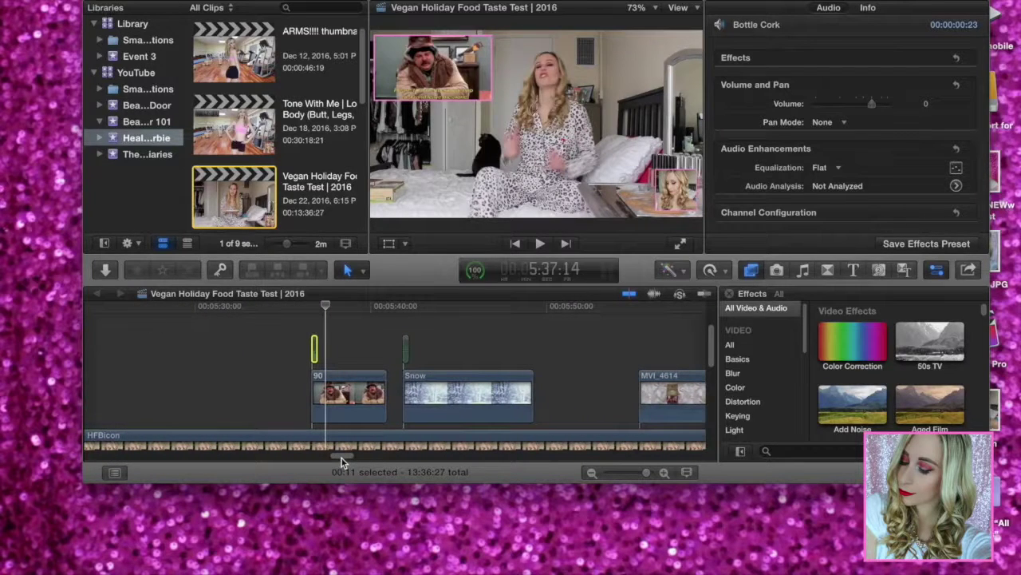
left_click_drag(712, 354, 713, 387)
left_click(580, 407)
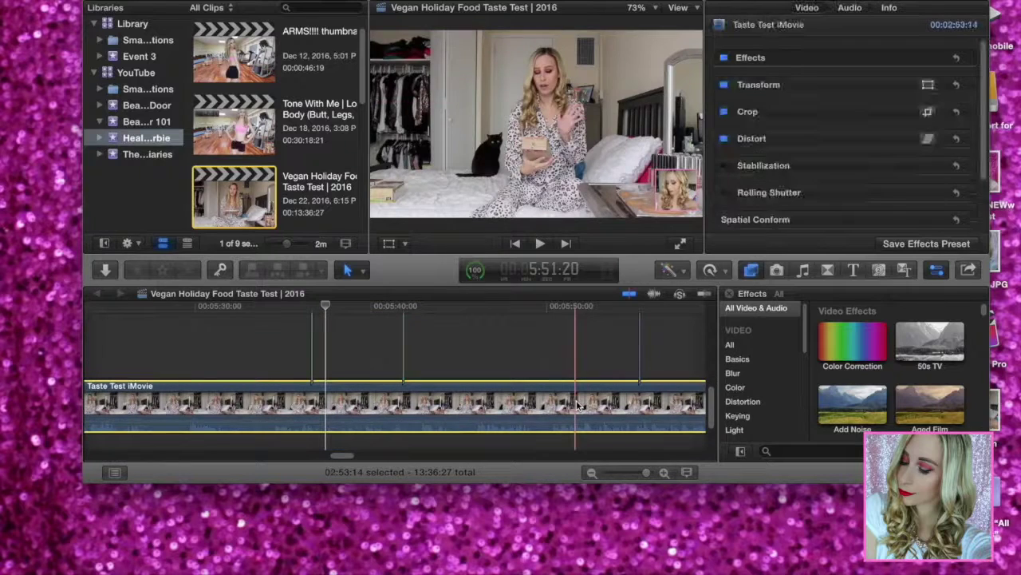
Create a new project from the library named 'GIF Test'
right_click(116, 71)
mouse_move(160, 2)
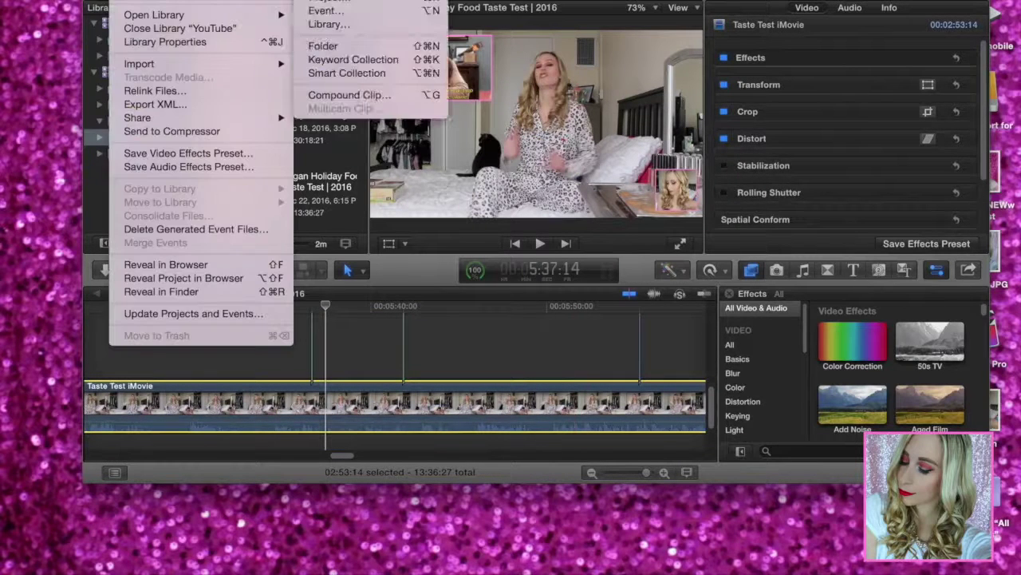
left_click(334, 3)
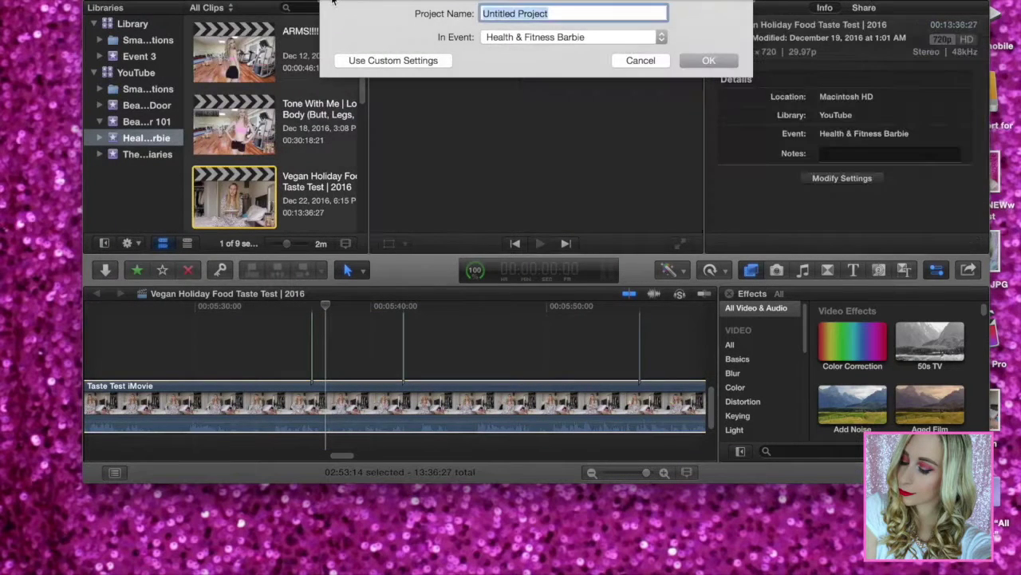
type("Tes")
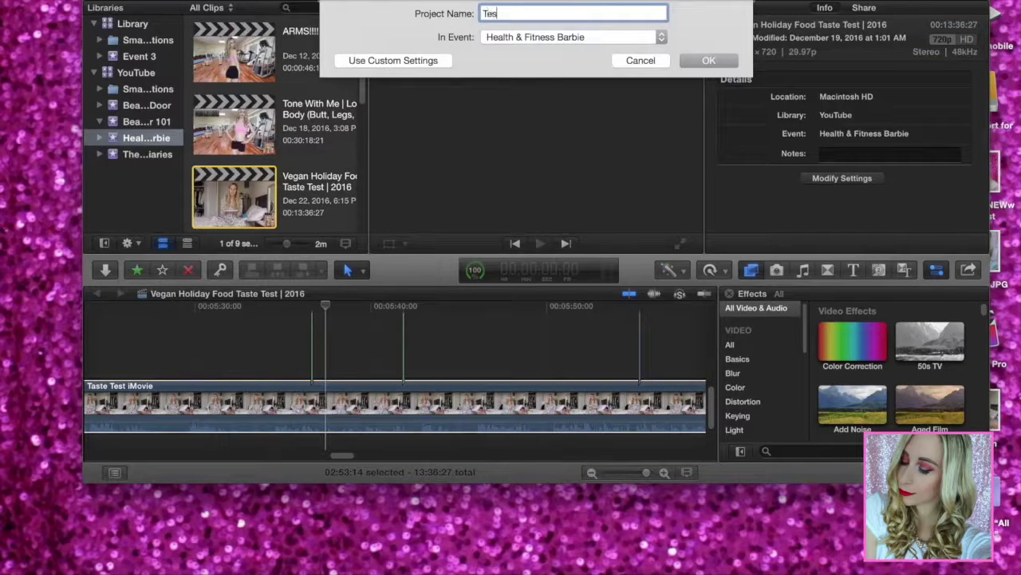
type("IF Test")
key("Return")
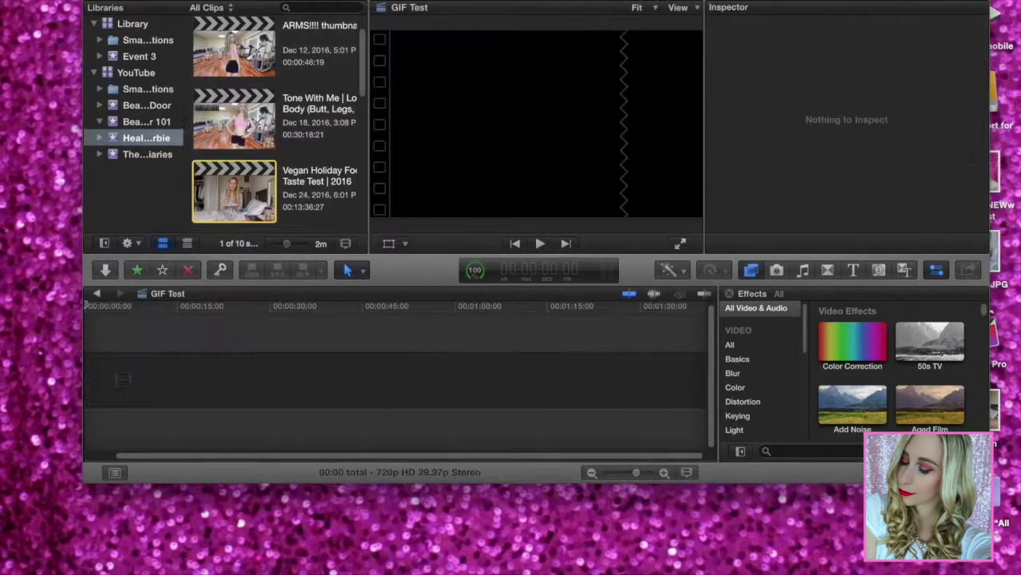
Append the Taste Test iMovie clip, mute its audio, and play it from the start
key("e")
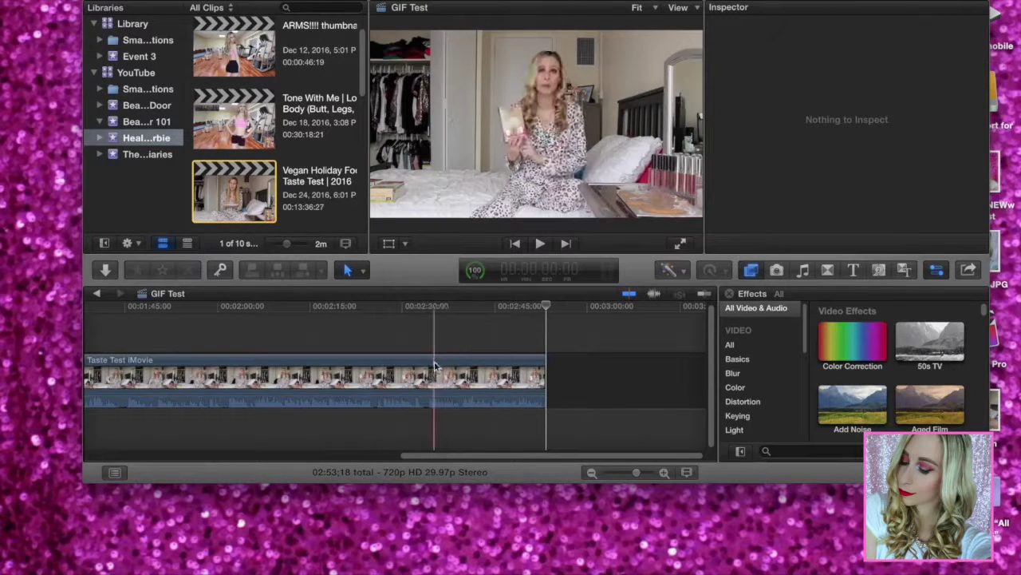
left_click_drag(430, 392, 430, 439)
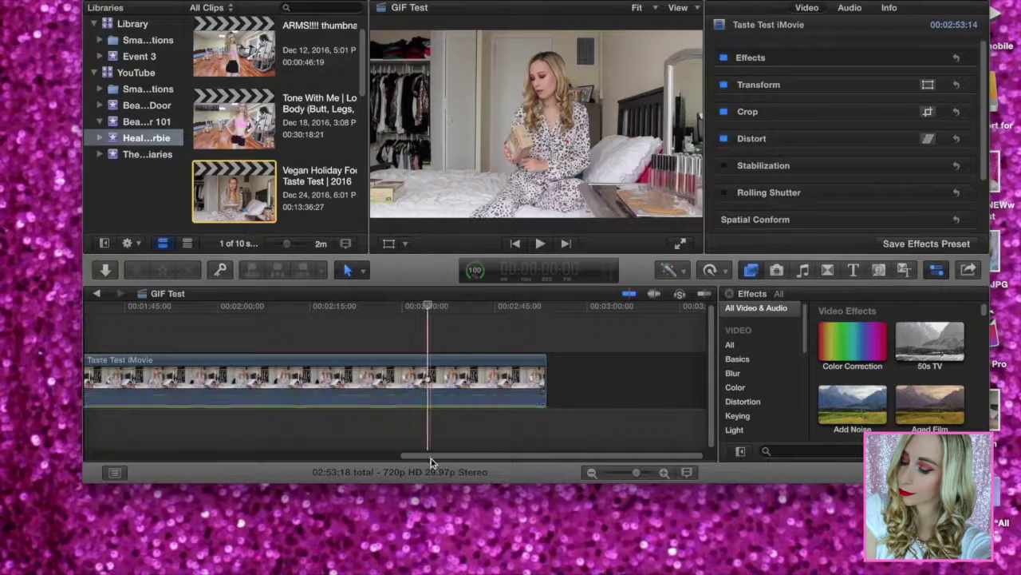
key("Home")
key("space")
left_click(101, 337)
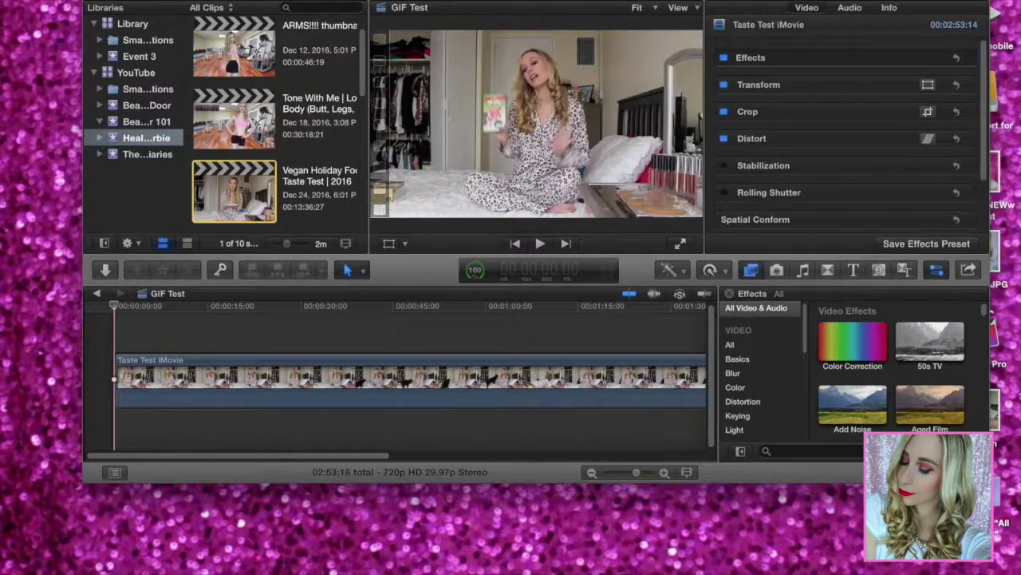
key("super+m")
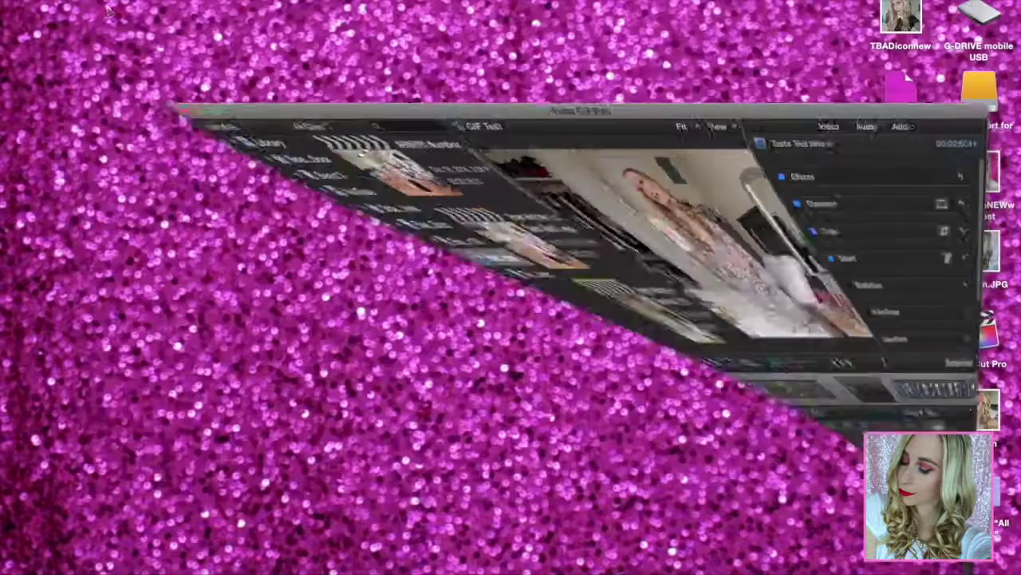
Restore Safari, shift it left, and search Google for 'taylor swift gif' in a new tab
left_click(82, 571)
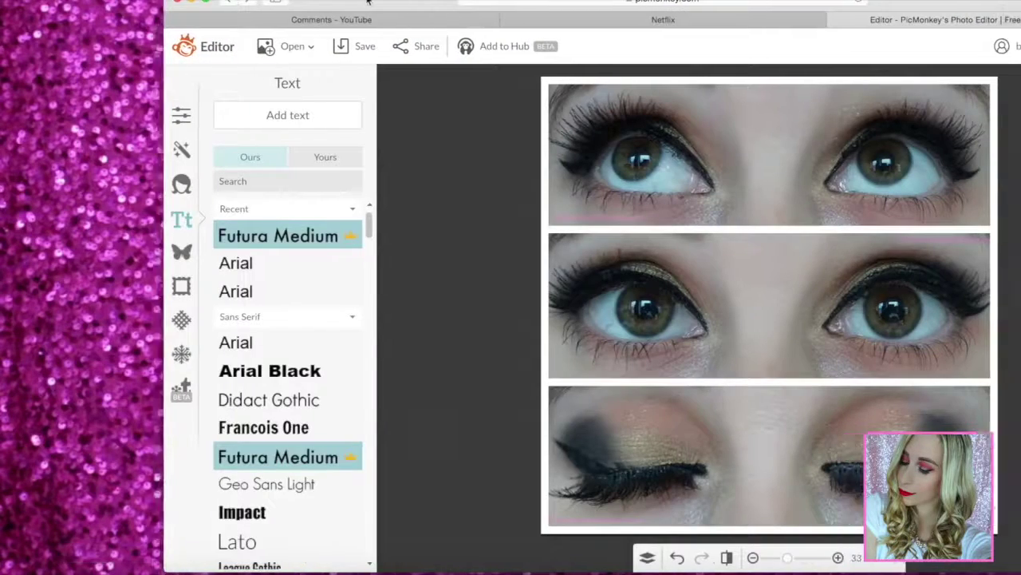
left_click_drag(367, 0, 156, 0)
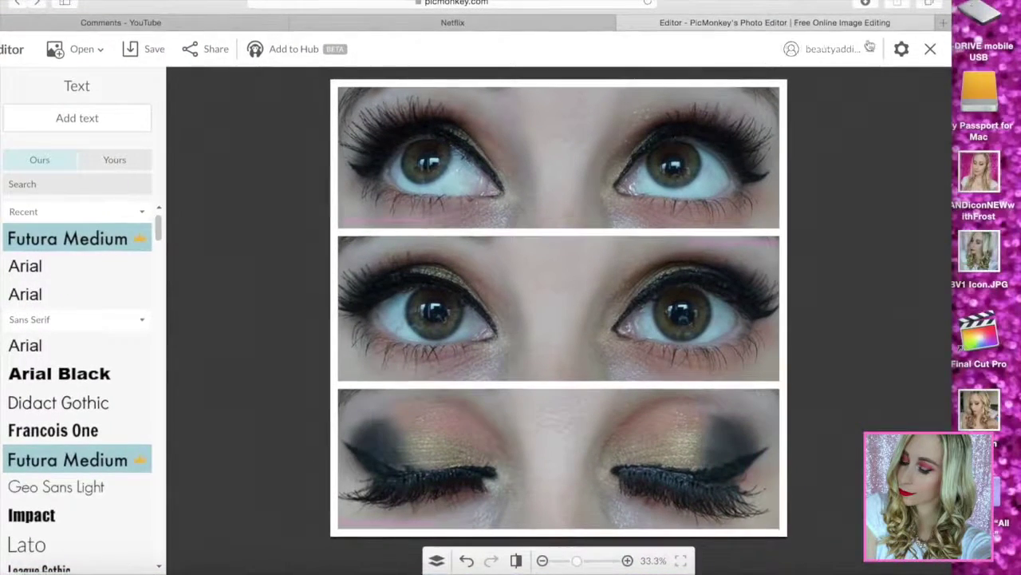
left_click(946, 24)
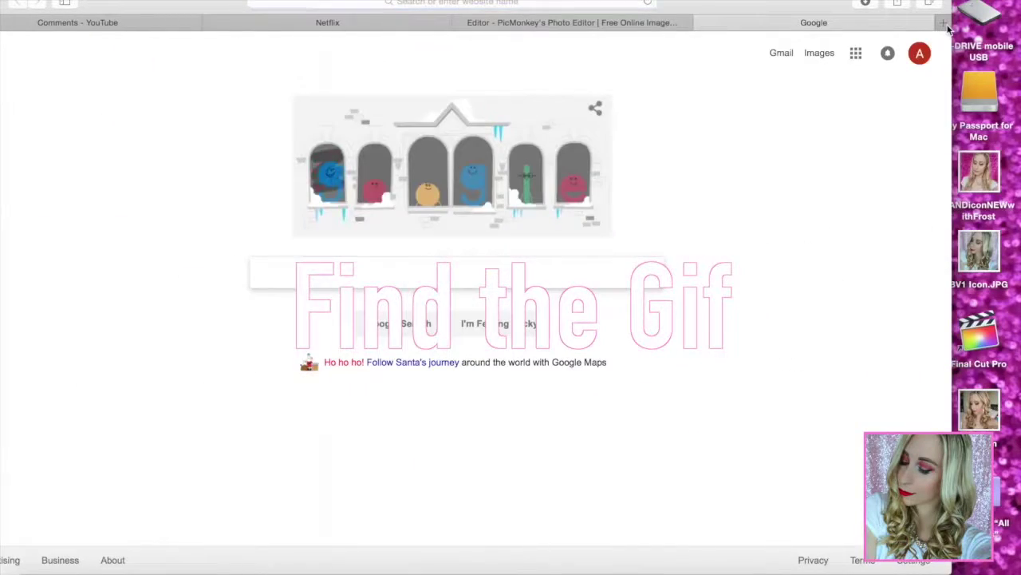
type("taylor swift gif")
key("Return")
Switch to image results and open the enlarged 'I'm insane' gif preview
left_click(117, 101)
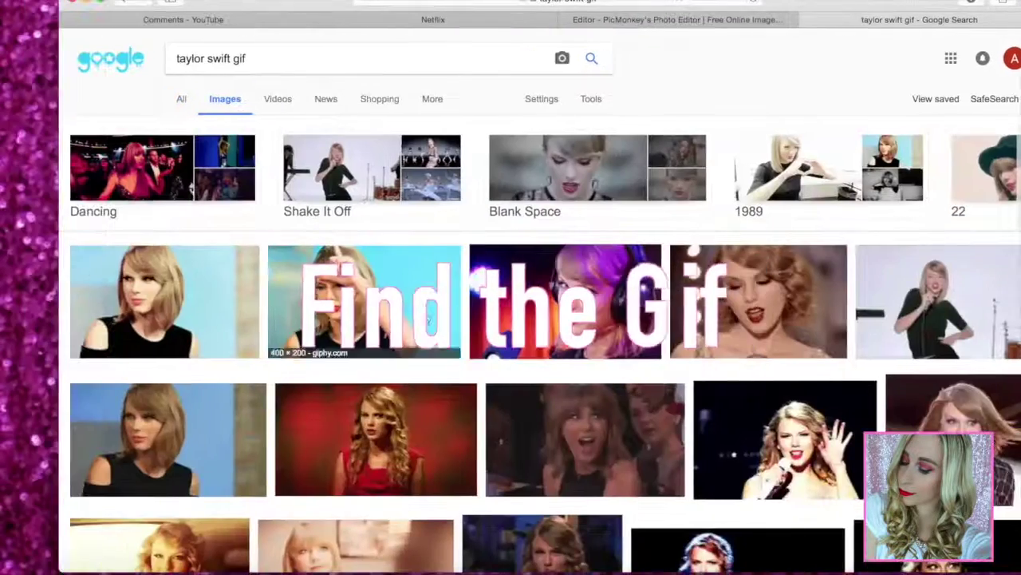
scroll(359, 240, "down", 10)
left_click(384, 351)
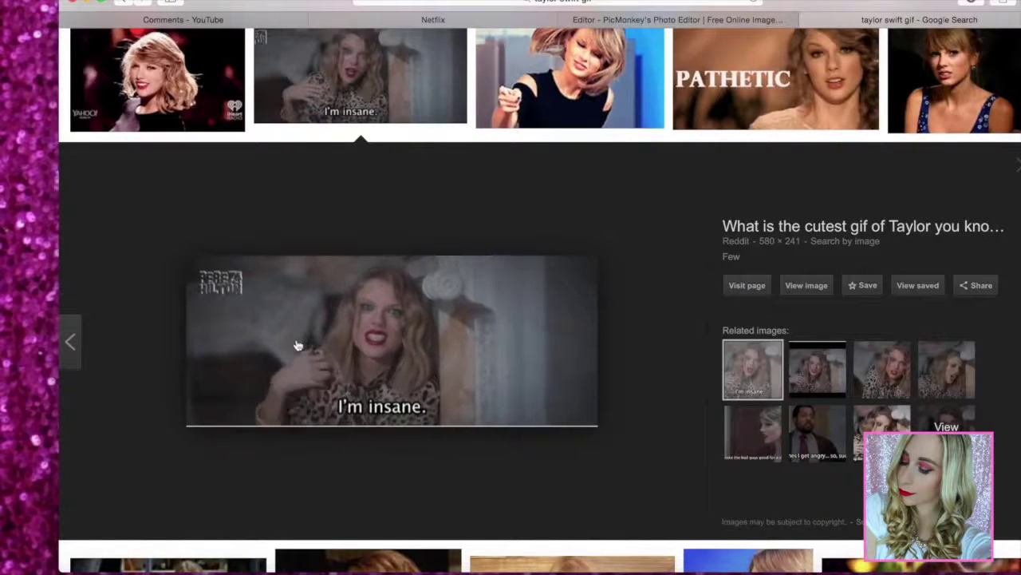
left_click(352, 568)
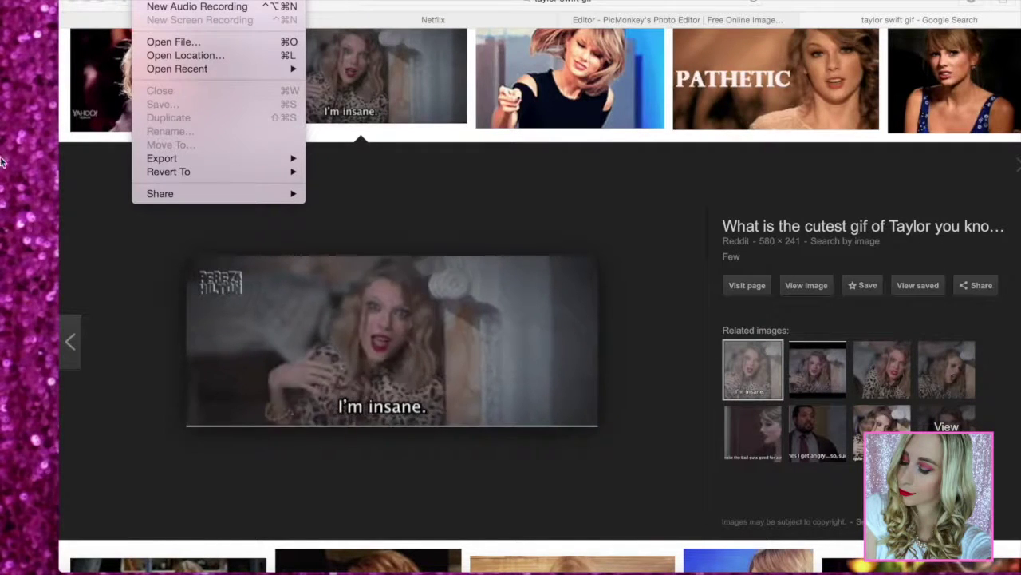
Screen-record the enlarged 'I'm insane' gif preview in QuickTime into a Gif file on the desktop
left_click(168, 256)
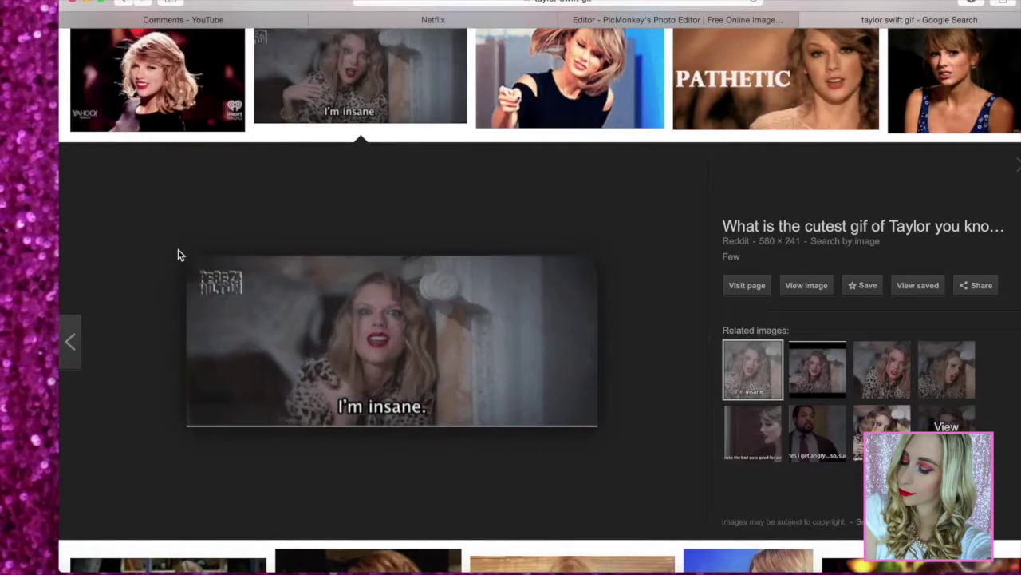
double_click(551, 386)
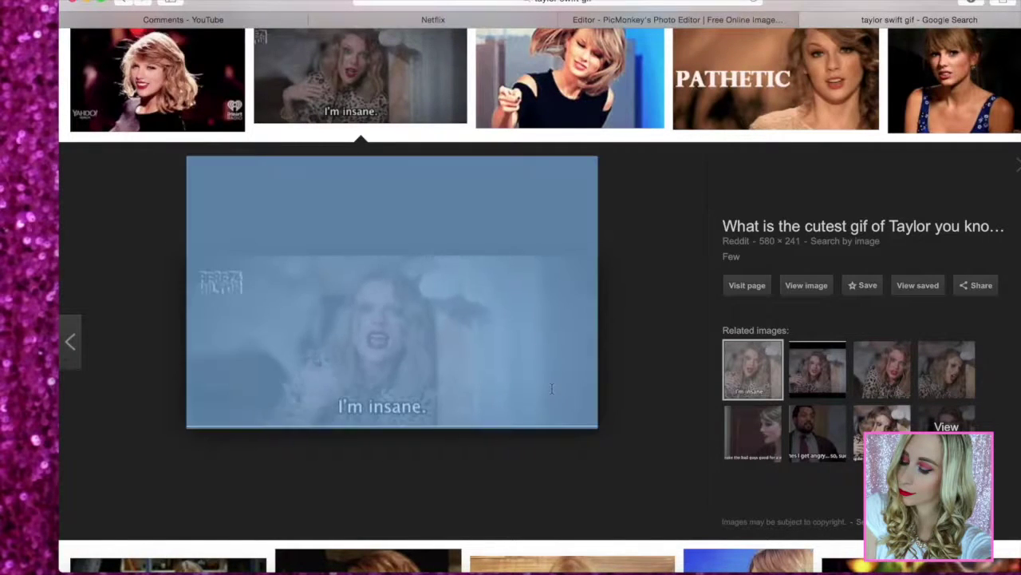
left_click(171, 241)
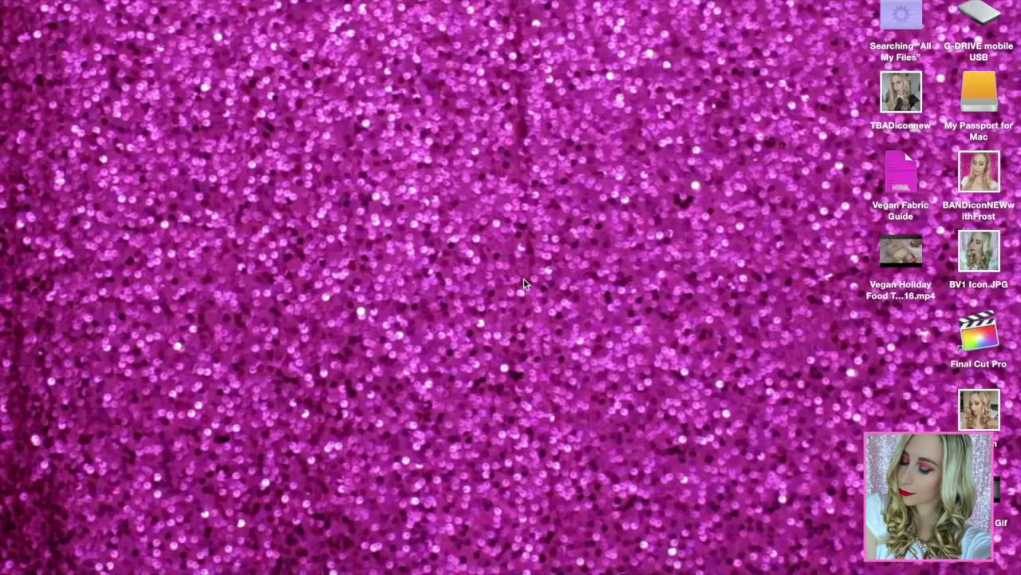
Open the desktop Gif file in QuickTime, play it through, then close the player
left_click(998, 498)
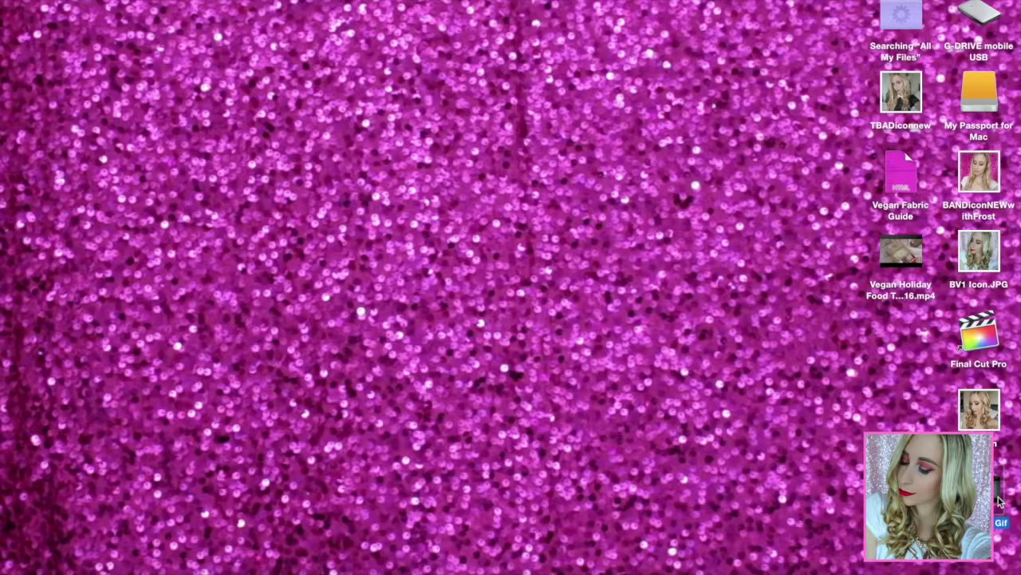
double_click(999, 499)
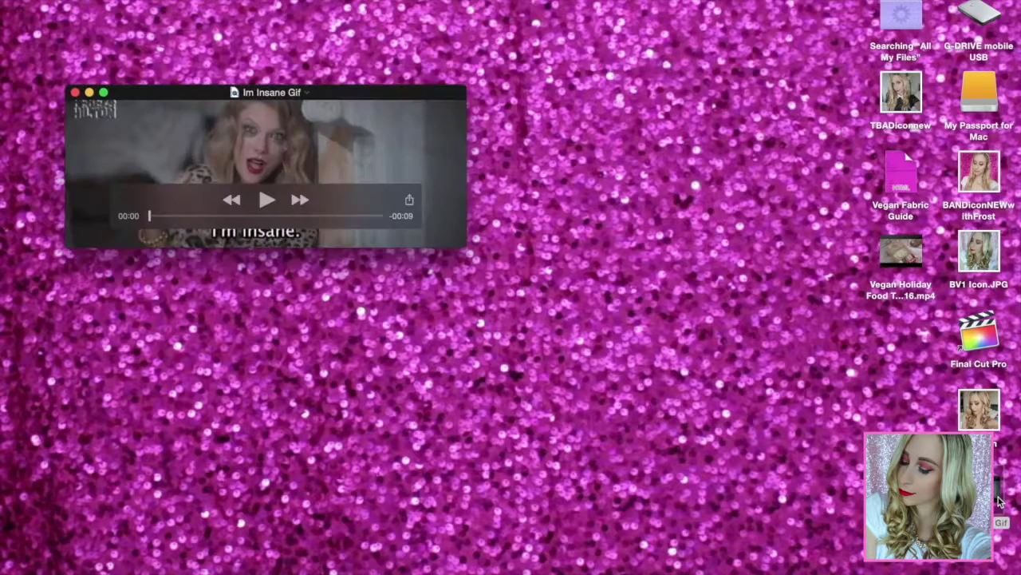
left_click(266, 200)
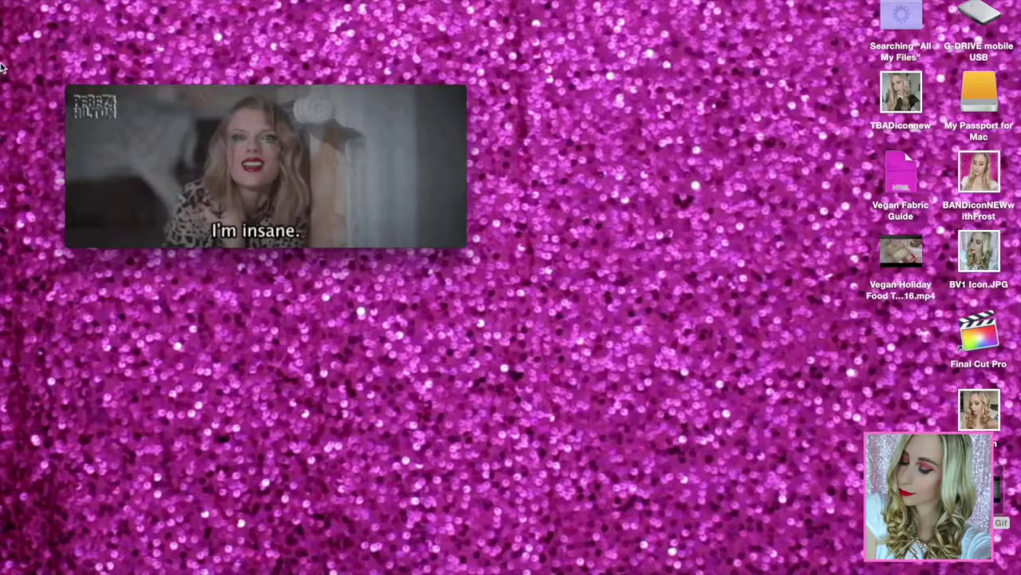
left_click(75, 93)
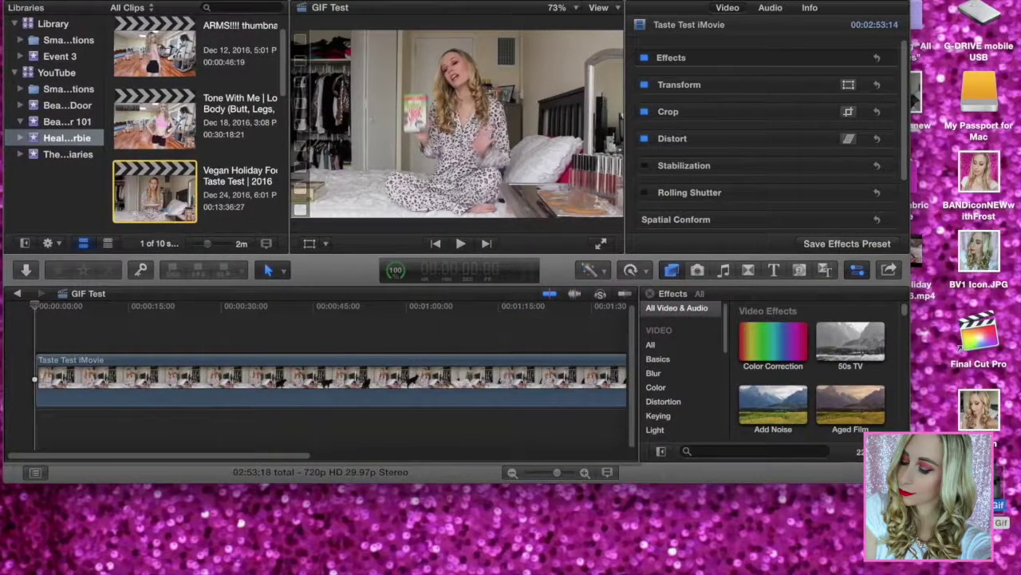
Drop the Gif file above the Taste Test clip, scale it to 85%, and move it top-left
left_click_drag(999, 501, 351, 325)
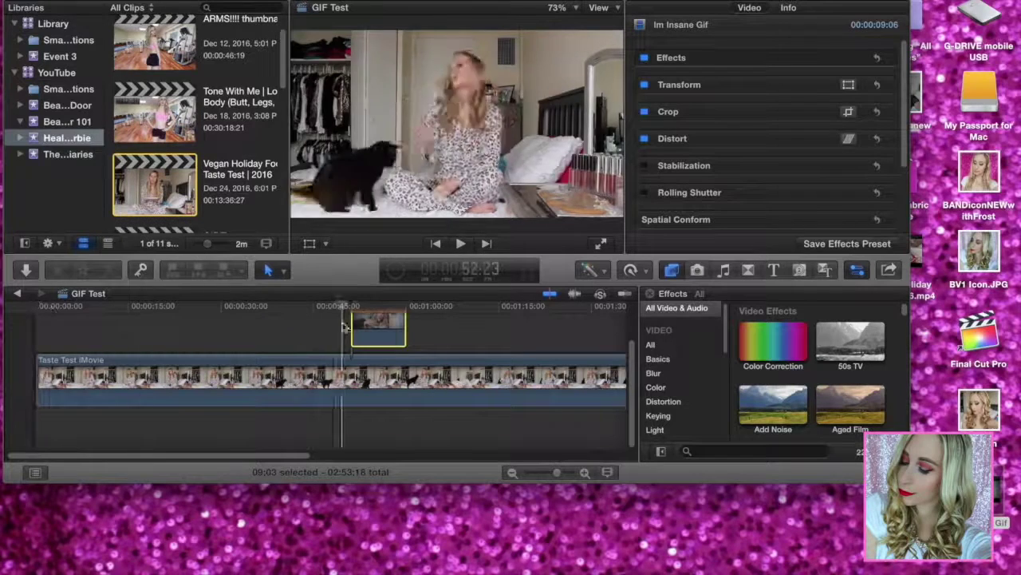
left_click(379, 315)
left_click_drag(379, 307, 372, 319)
left_click(311, 247)
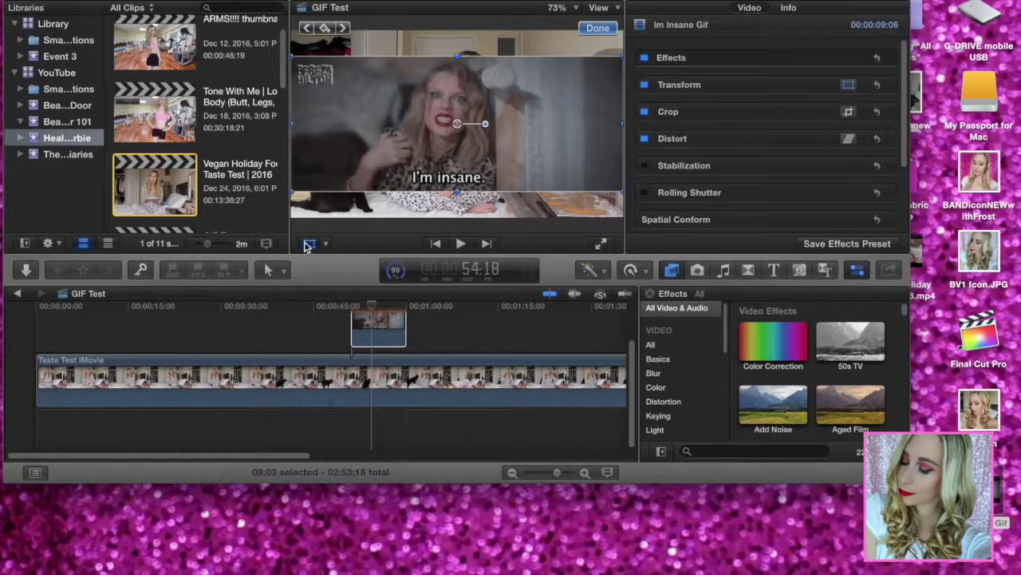
left_click_drag(292, 192, 395, 139)
left_click_drag(483, 135, 384, 66)
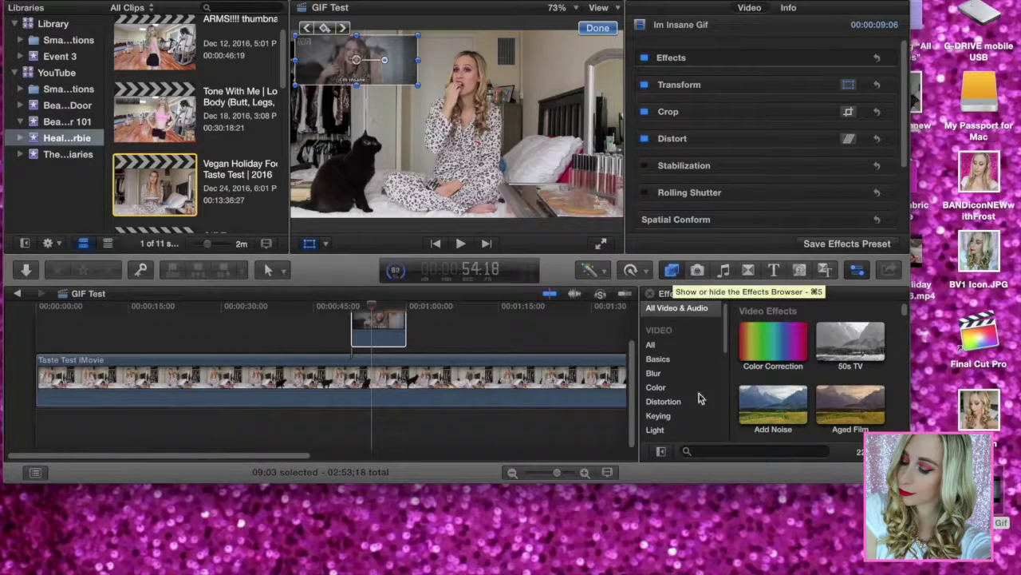
Search effects for 'sim' and apply Simple Border to the GIF clip
left_click(729, 449)
type("simple")
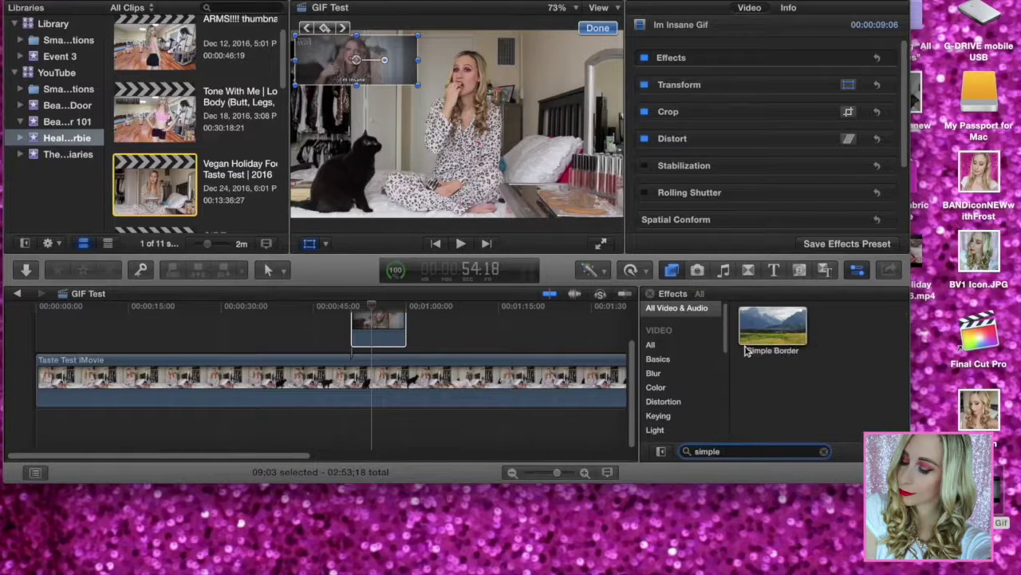
left_click(772, 335)
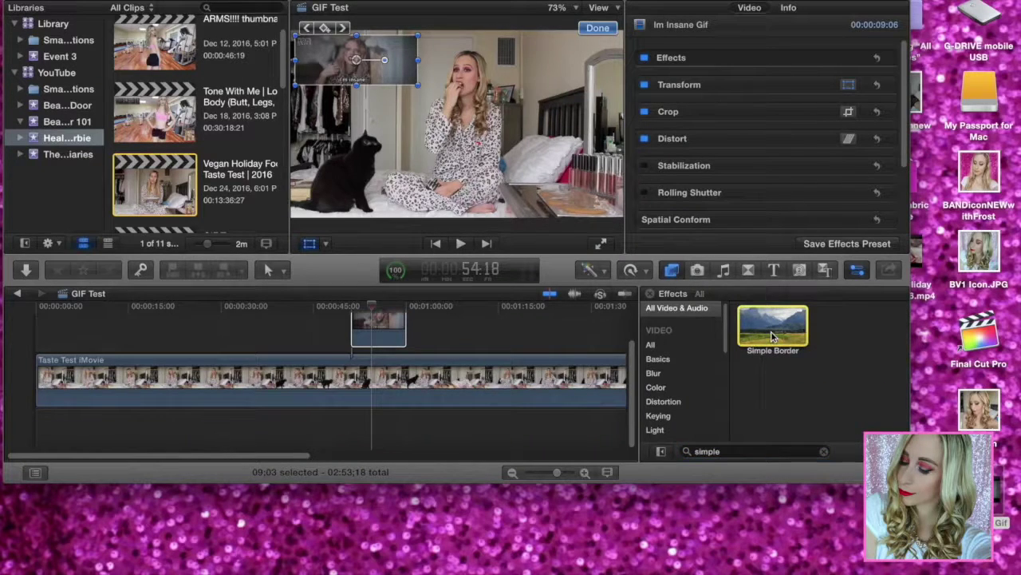
left_click_drag(778, 335, 383, 330)
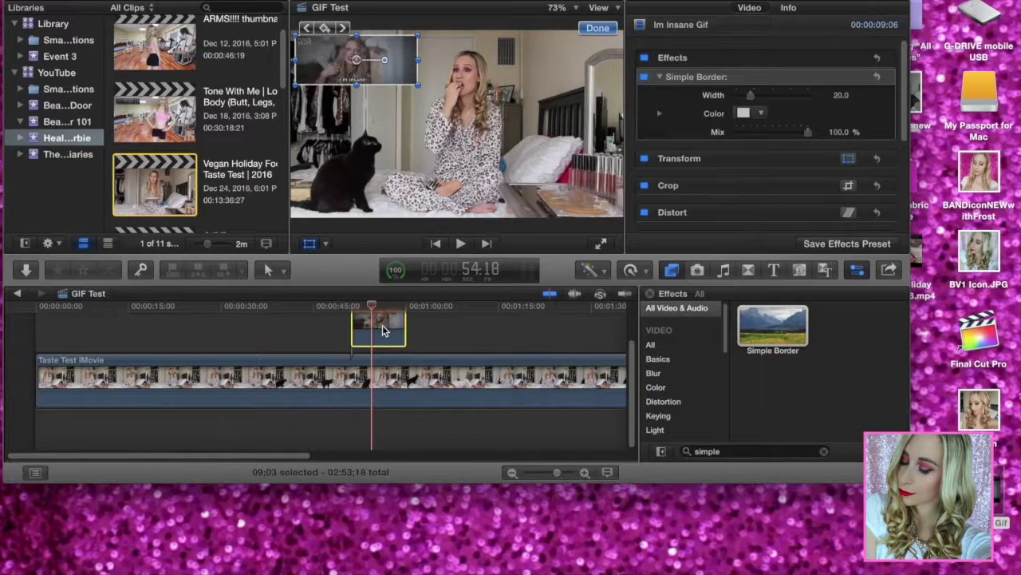
Set the Simple Border colour to pink and finish transforming the GIF overlay
left_click(743, 113)
left_click(312, 410)
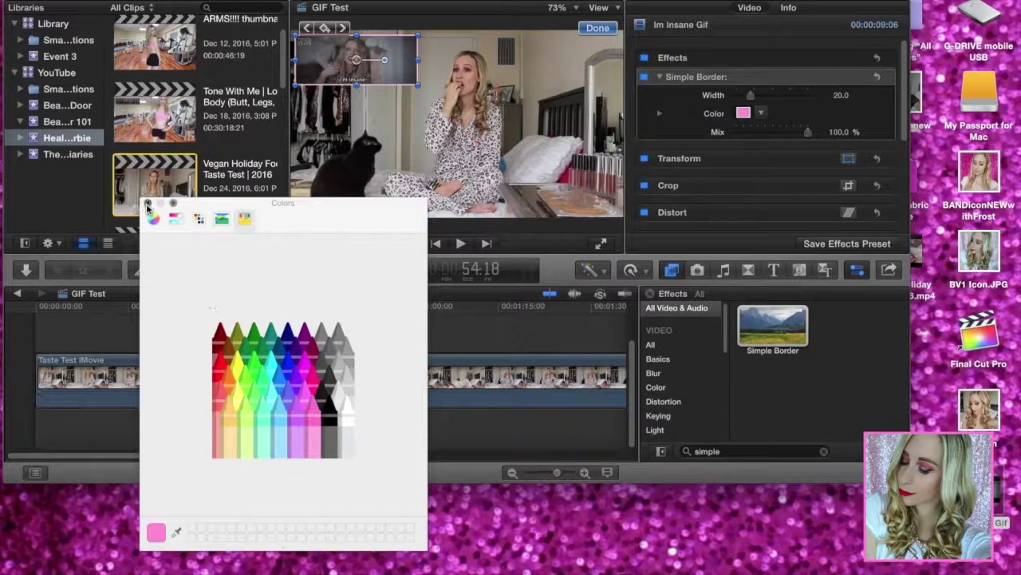
left_click(147, 204)
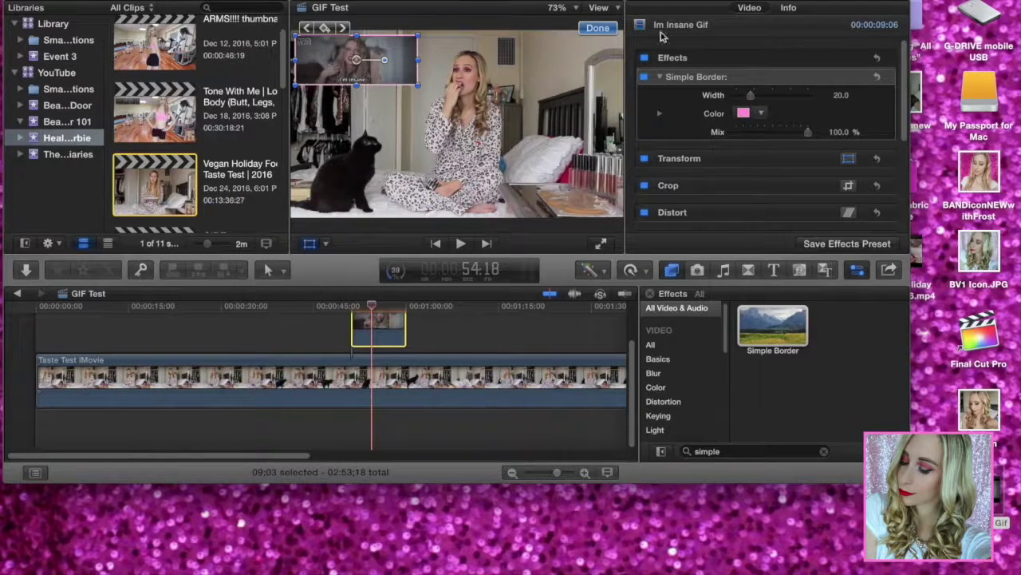
left_click(598, 28)
left_click_drag(371, 312, 351, 311)
left_click_drag(637, 351, 629, 330)
left_click(724, 270)
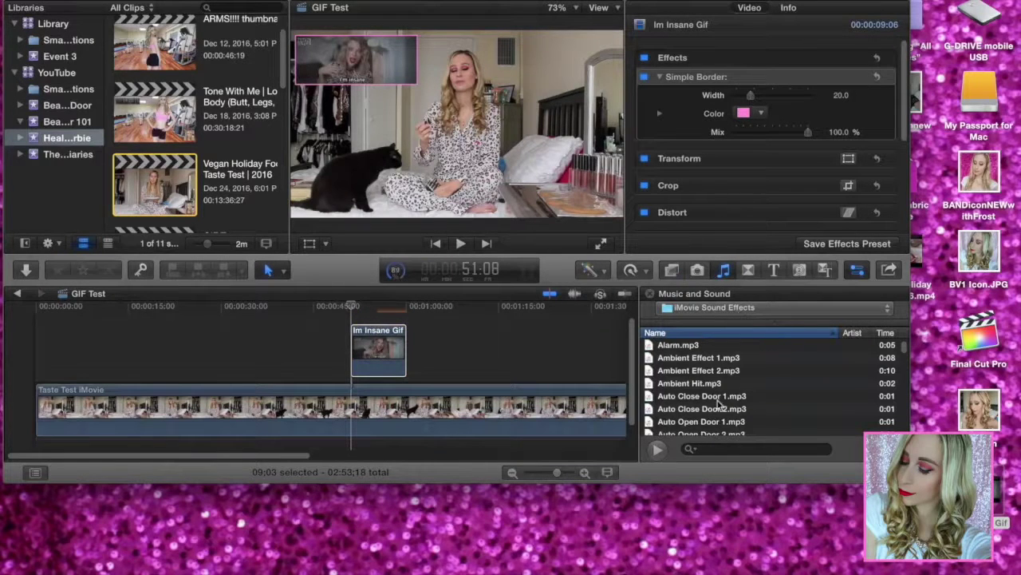
Search sounds for 'cork', place Bottle Cork.mp3 at the GIF's start, and play it back
left_click(716, 448)
type("co")
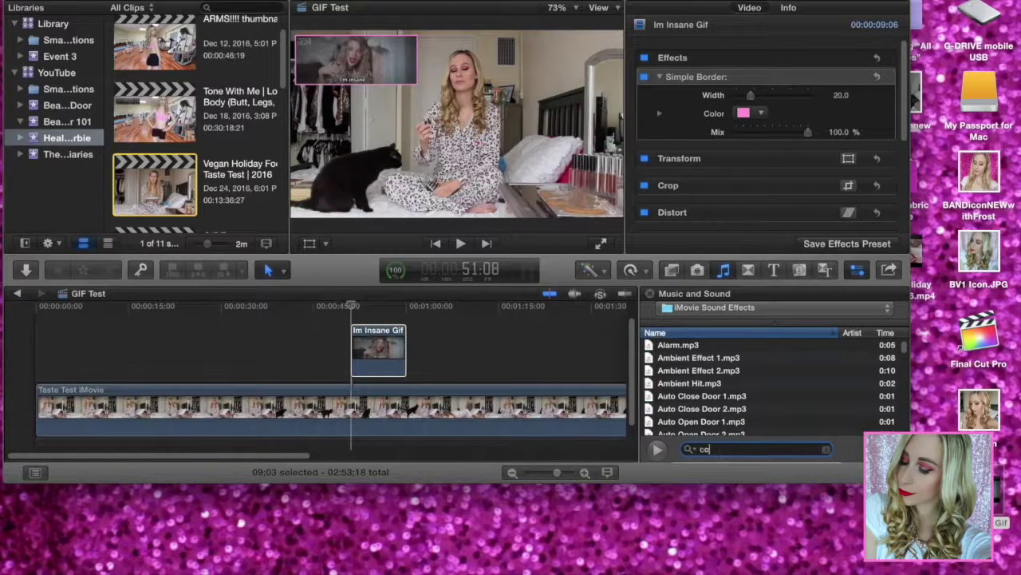
type("rk")
left_click_drag(678, 351, 354, 359)
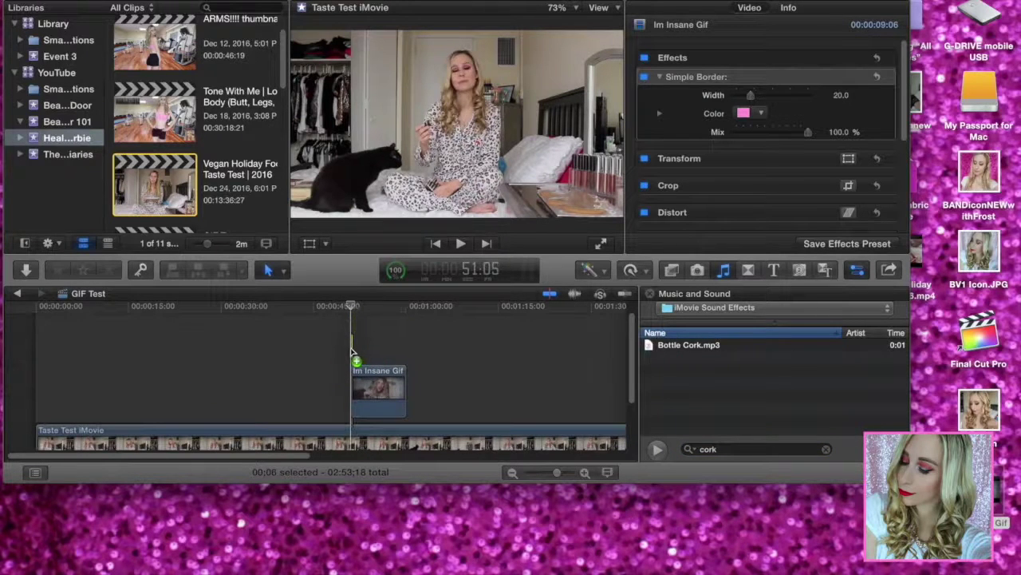
left_click(339, 317)
left_click(459, 243)
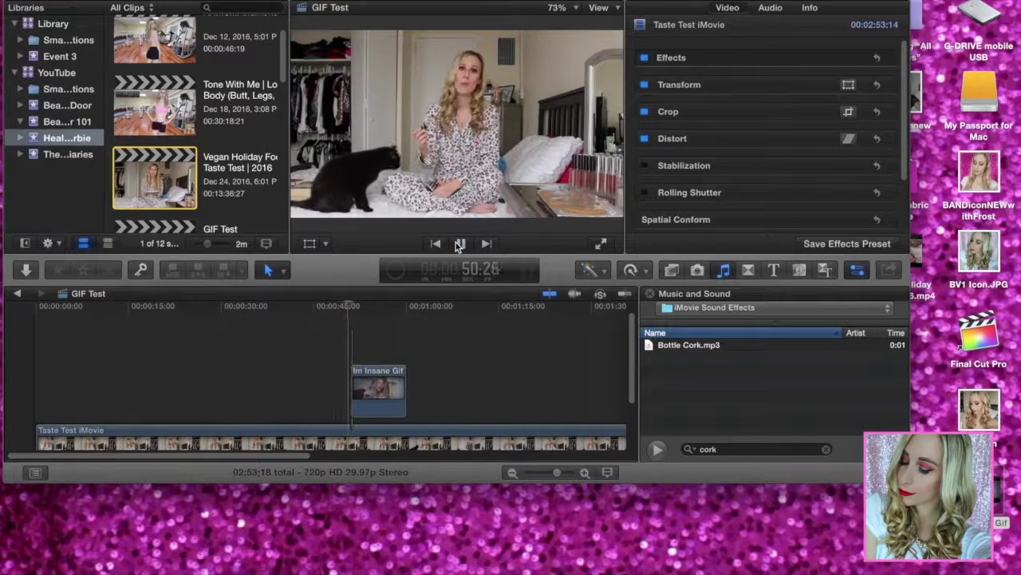
left_click(402, 381)
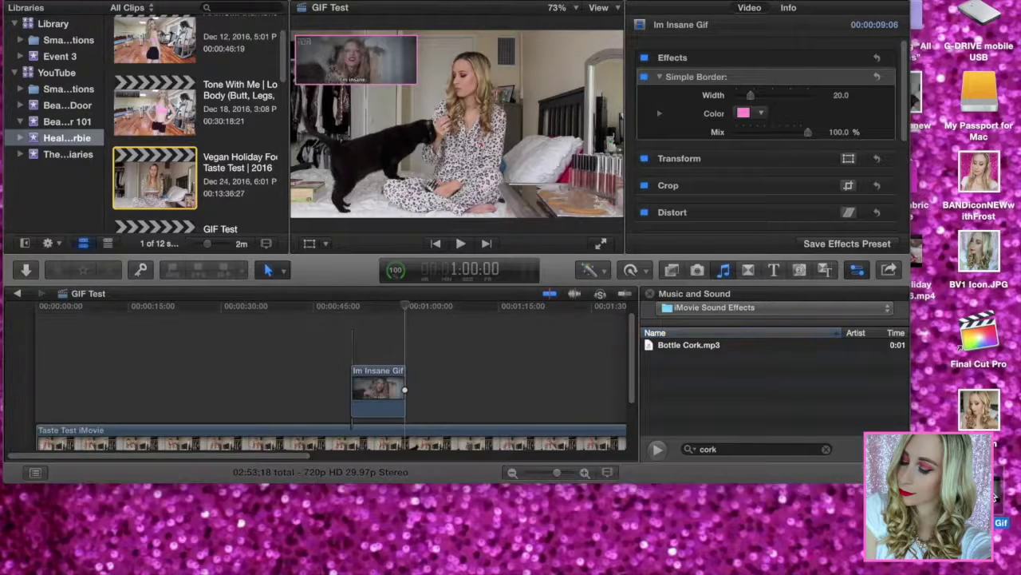
Scrub through the GIF section, then resize the top-left GIF inset to 35% scale
key("s")
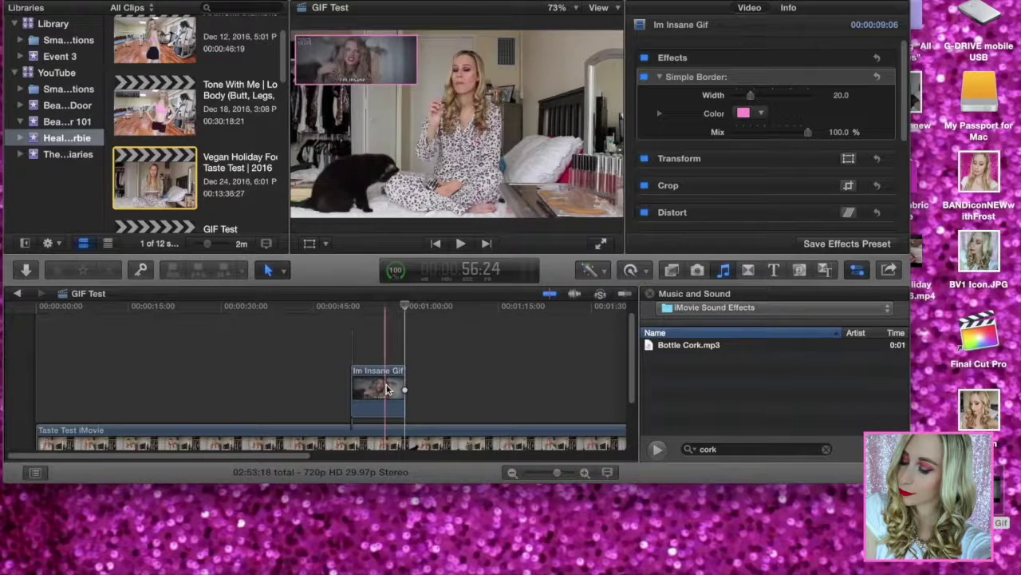
key("j")
key("k")
left_click(381, 388)
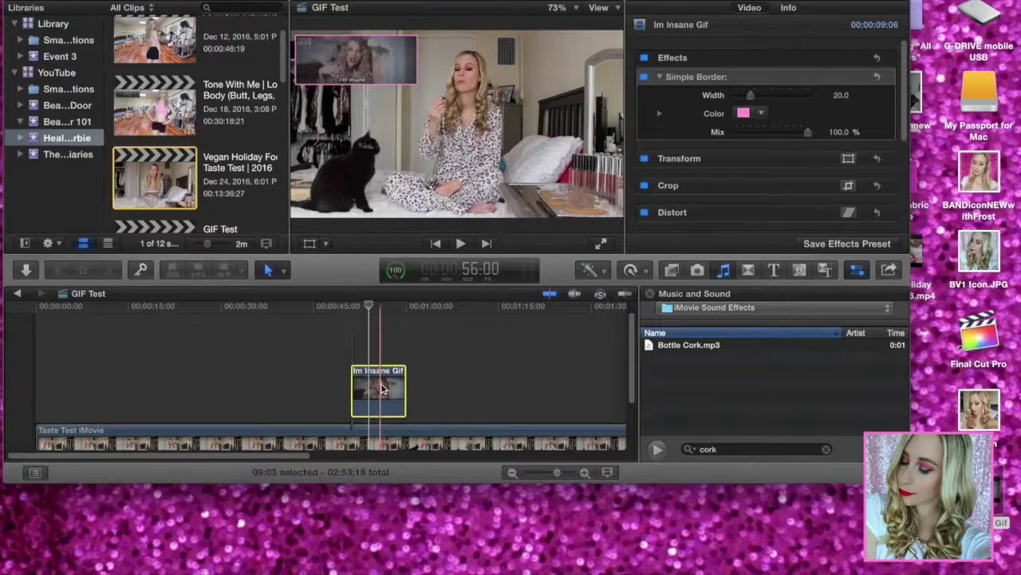
left_click(310, 243)
left_click_drag(419, 85, 394, 86)
left_click(673, 271)
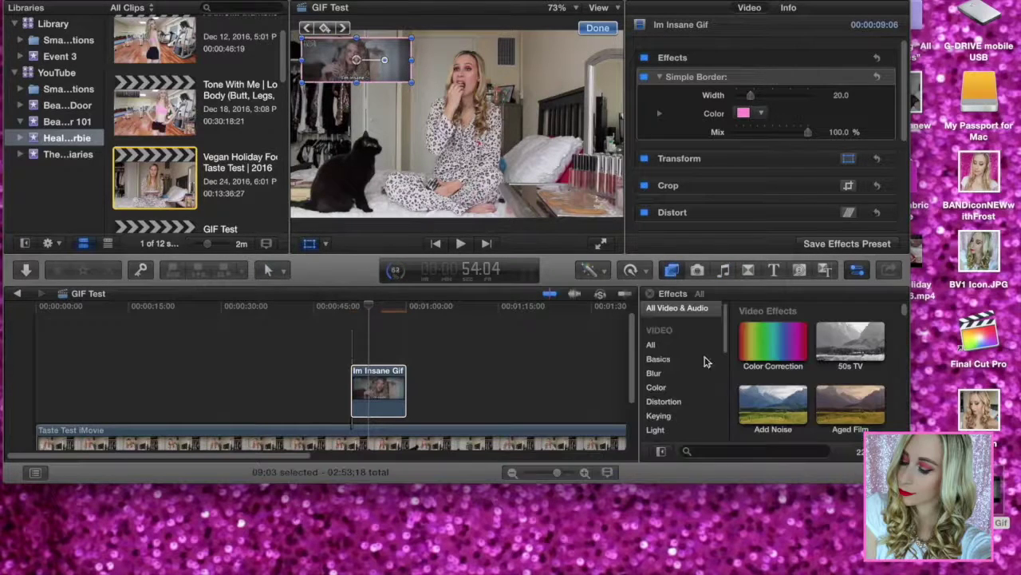
Search the video effects for 'sim' and reapply Simple Border to the GIF clip
left_click(753, 451)
type("s")
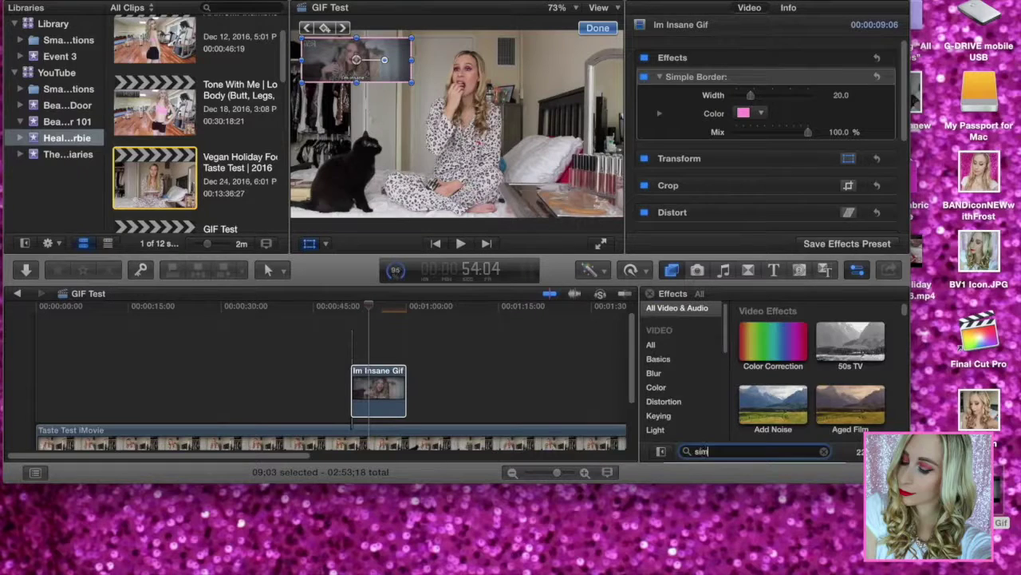
type("im")
left_click(779, 335)
left_click_drag(780, 335, 389, 391)
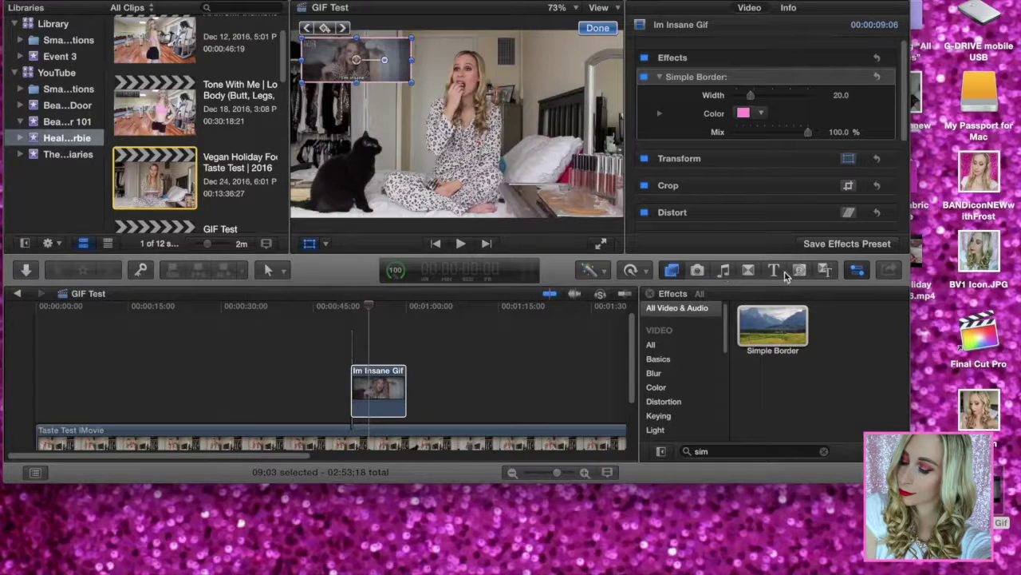
Return to Music and Sound, deselect the GIF, and play back the vlog to review it
left_click(724, 271)
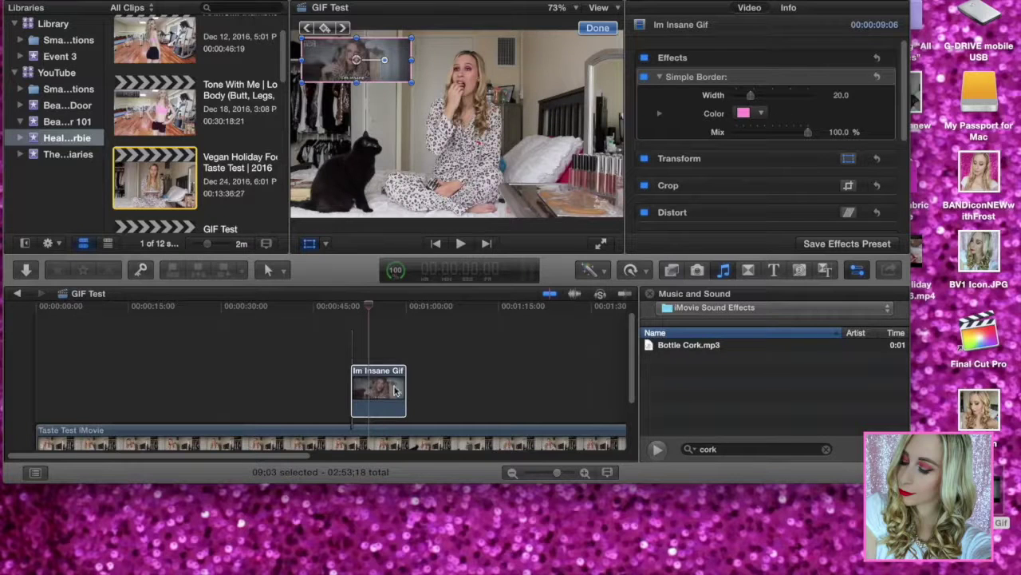
left_click(349, 326)
left_click(460, 244)
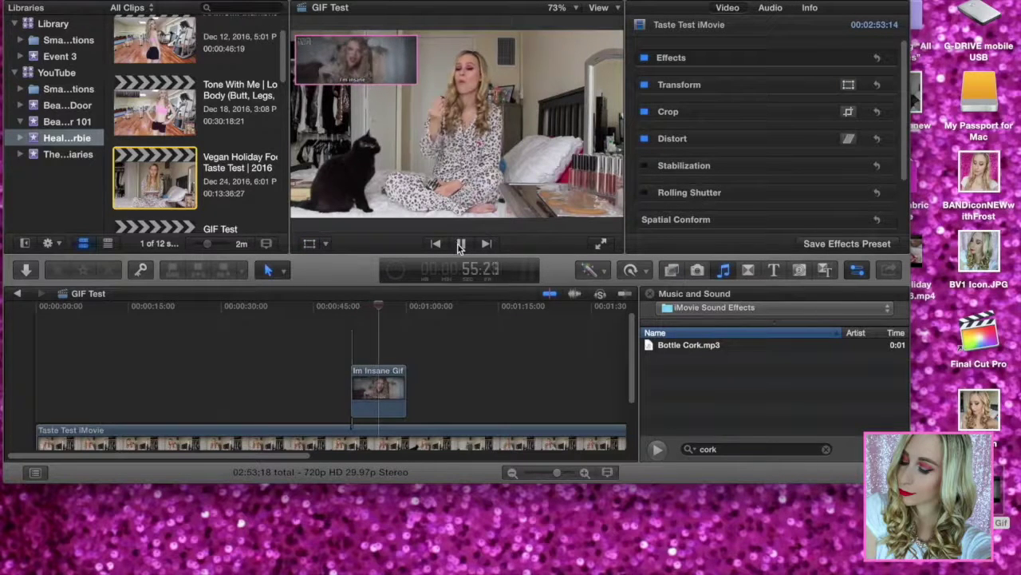
key("space")
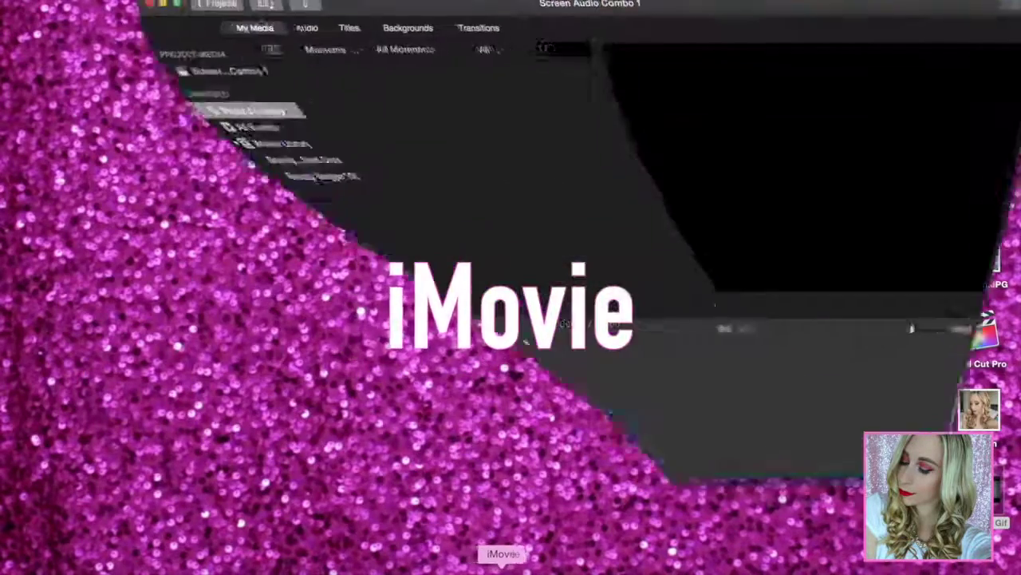
Reposition the iMovie window and add the vegan holiday food video to the timeline
left_click_drag(544, 4, 369, 3)
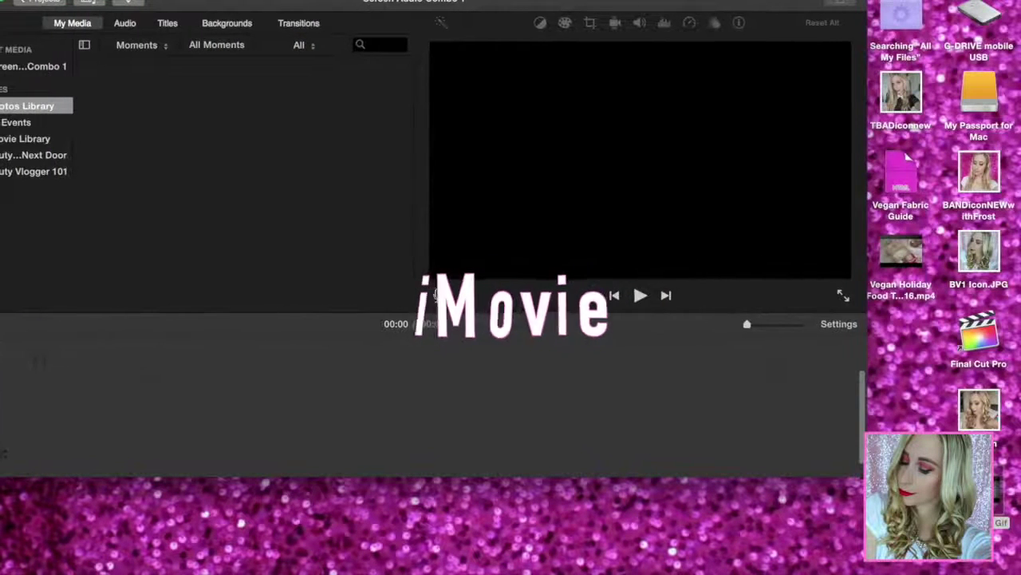
left_click_drag(901, 251, 490, 407)
left_click(782, 324)
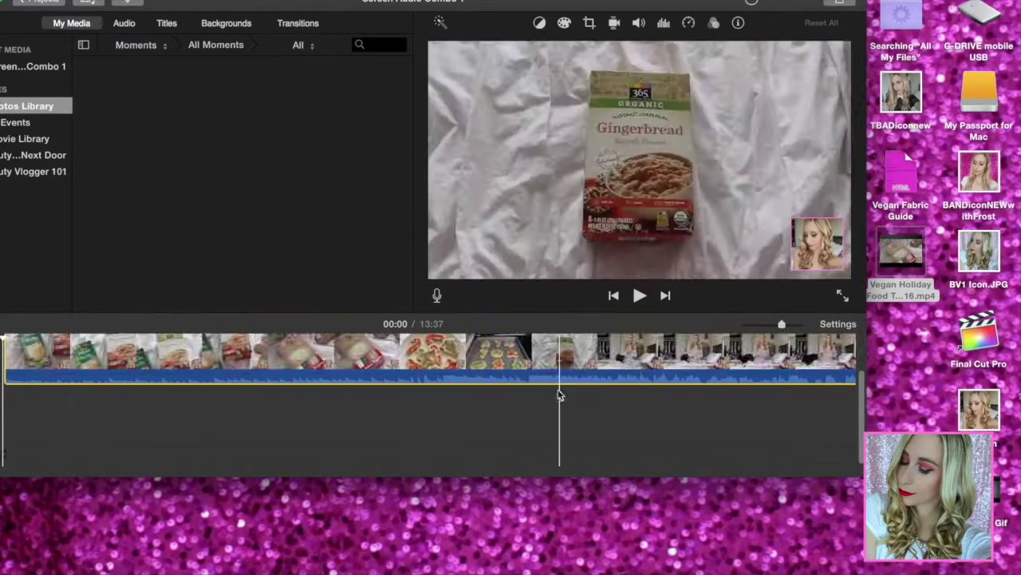
Set the playhead to 02:38 and place the desktop GIF above the vlog as a cutaway
left_click_drag(734, 3, 794, 3)
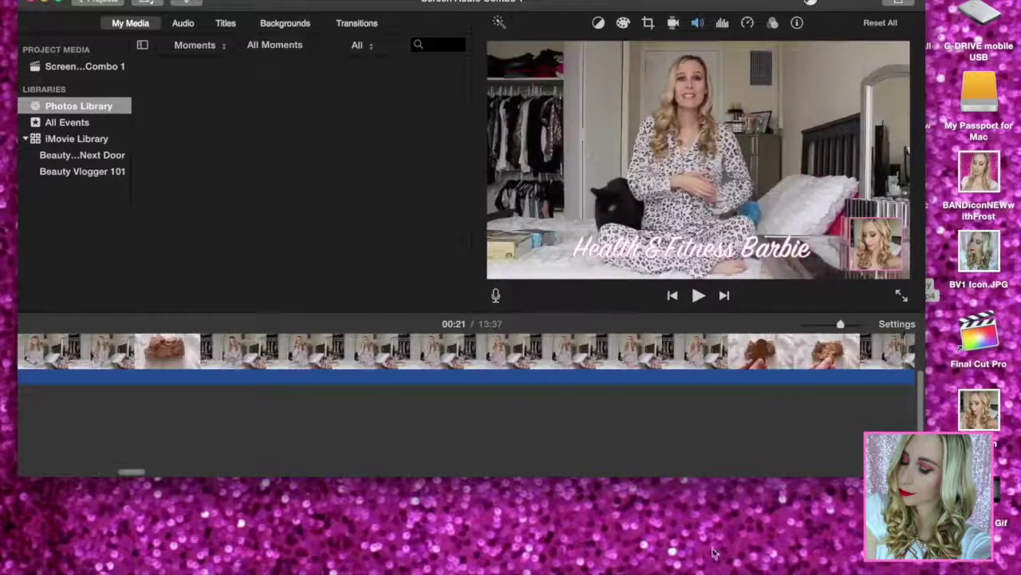
scroll(917, 423, "up", 2)
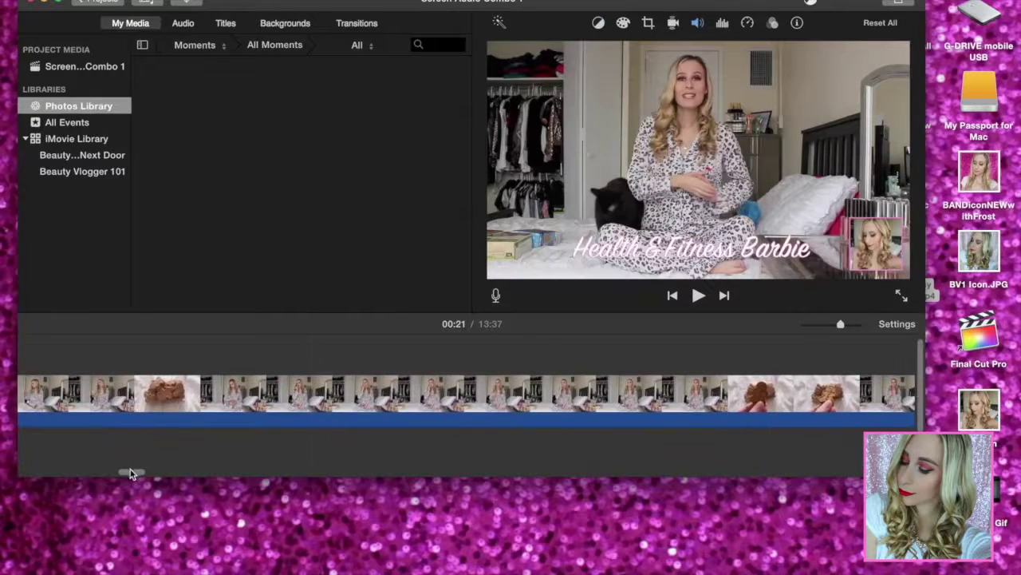
left_click(208, 351)
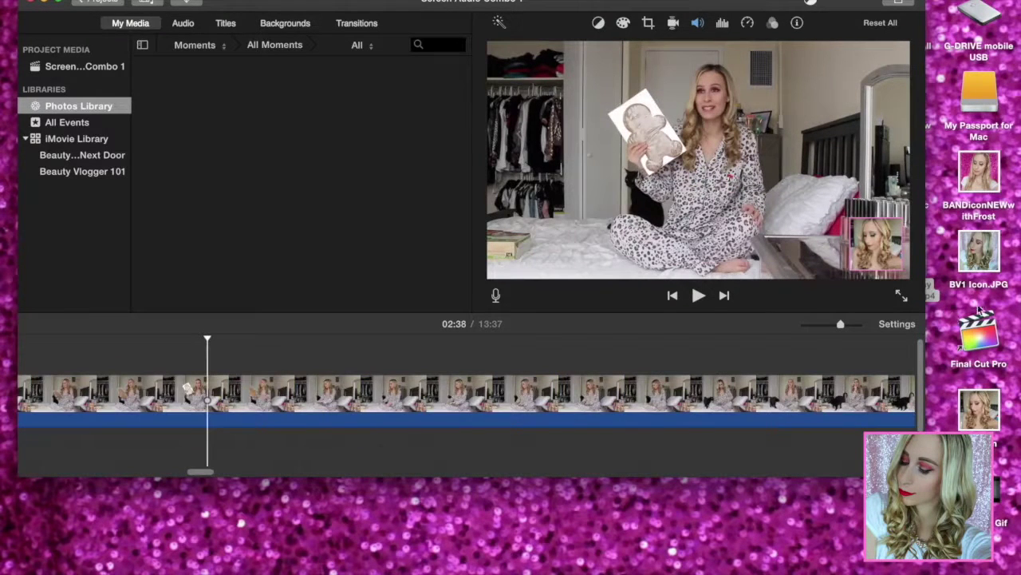
left_click(980, 483)
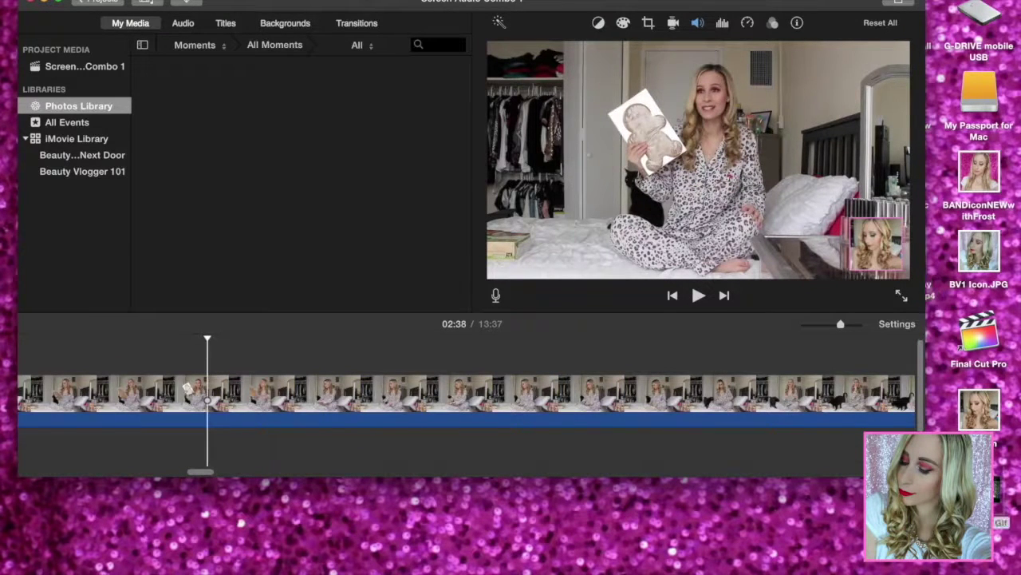
left_click_drag(979, 482, 486, 355)
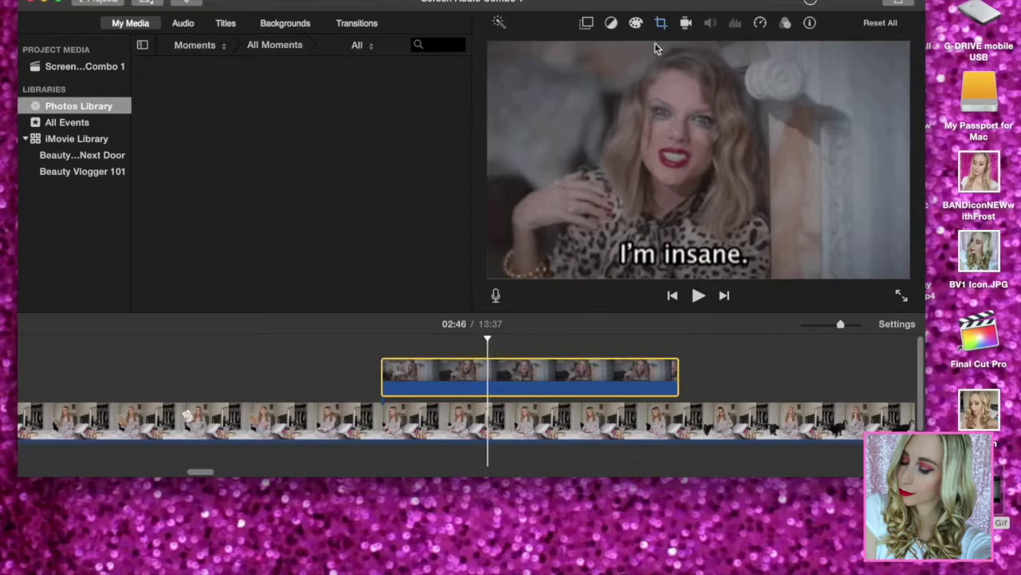
Make the GIF a Picture in Picture inset in the top-left corner with a thick border
left_click(587, 23)
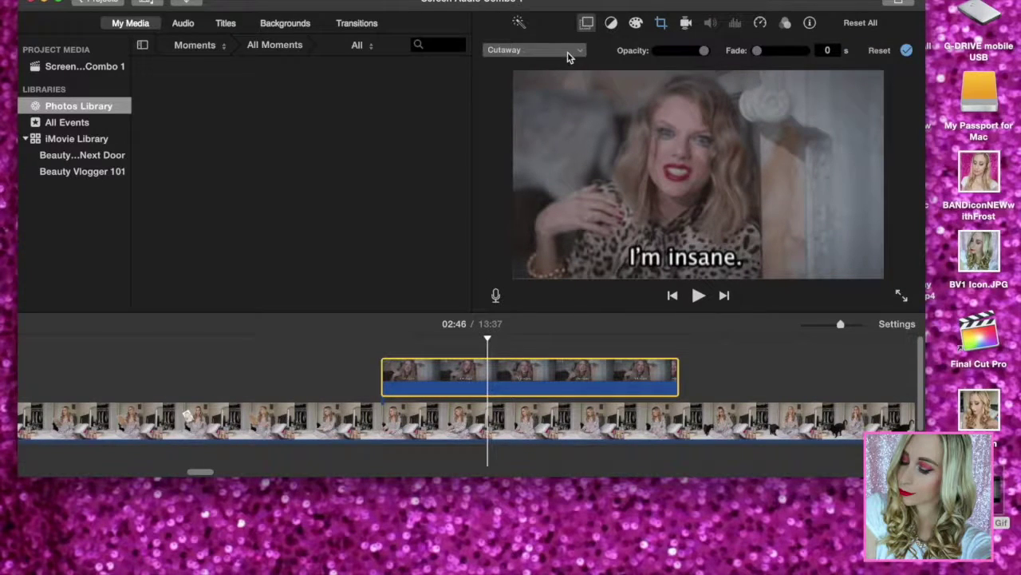
left_click(568, 53)
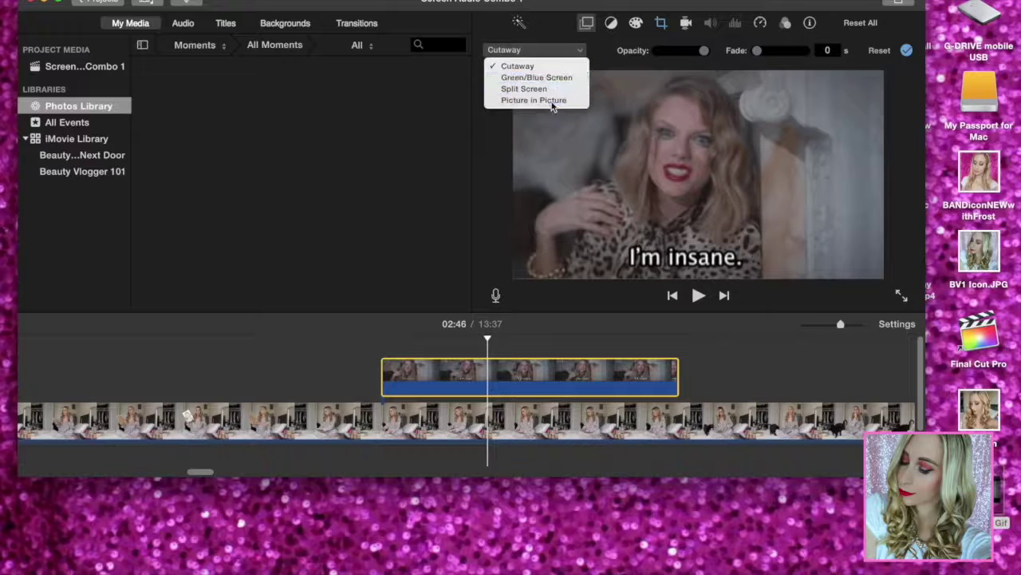
left_click(554, 101)
left_click_drag(796, 136, 621, 118)
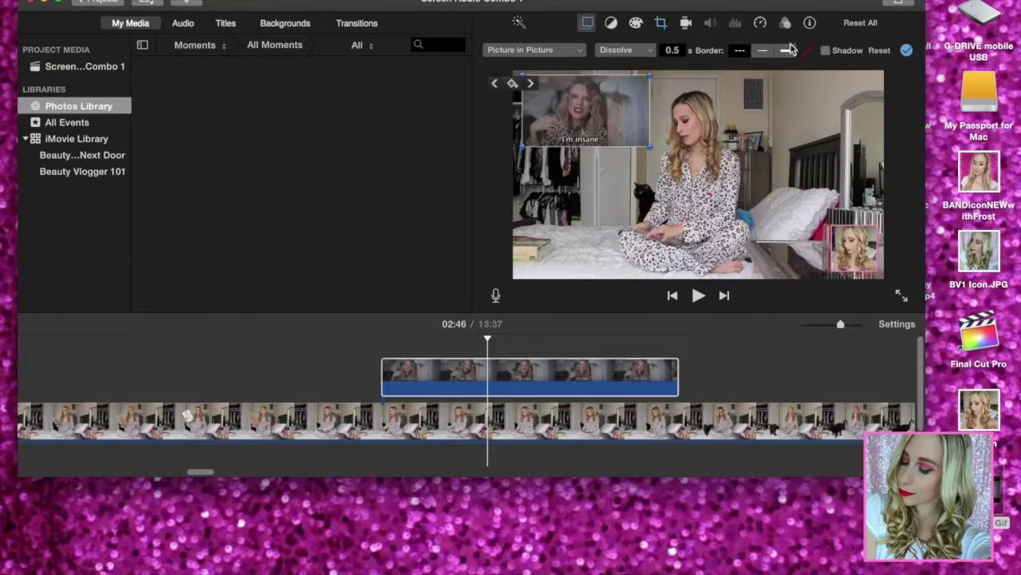
left_click(785, 53)
left_click(786, 53)
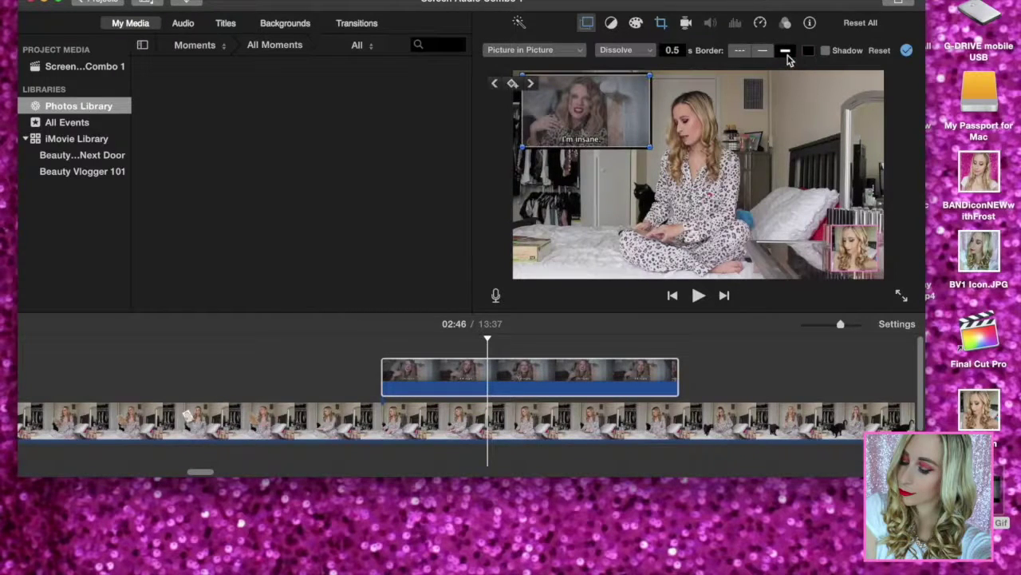
Color the inset border Carnation pink, preview it, and select the GIF clip
left_click(809, 51)
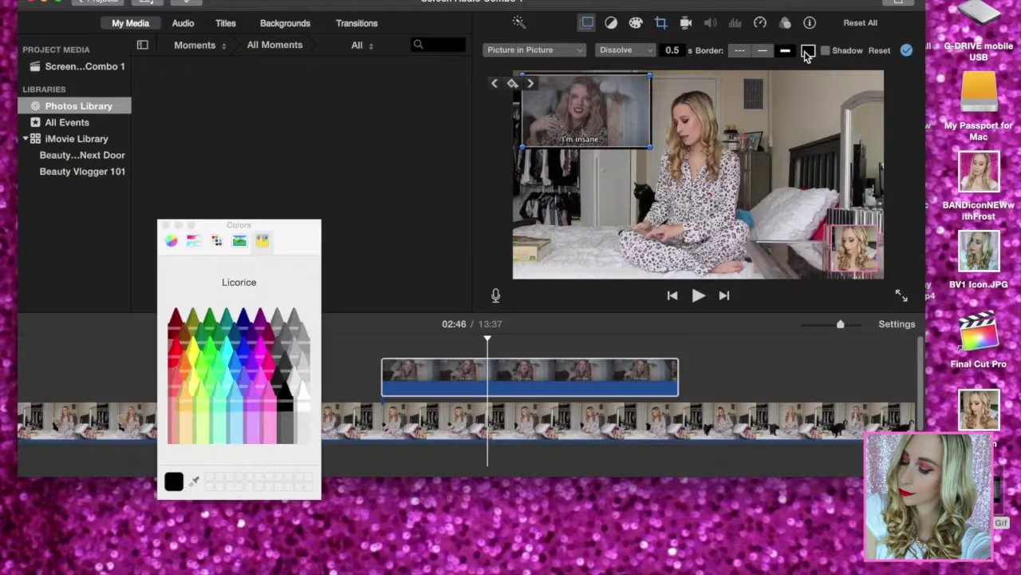
left_click(263, 405)
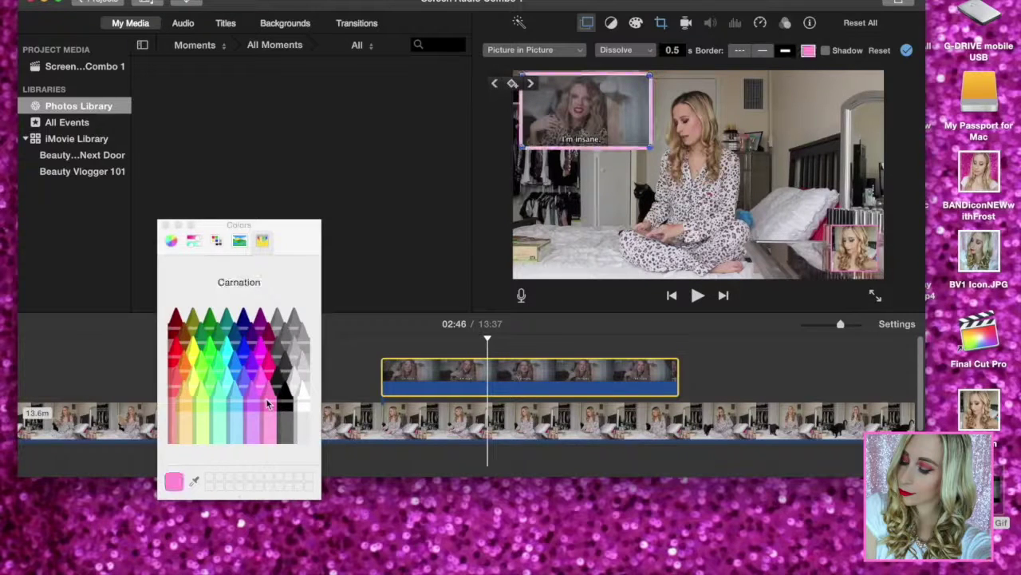
left_click(165, 226)
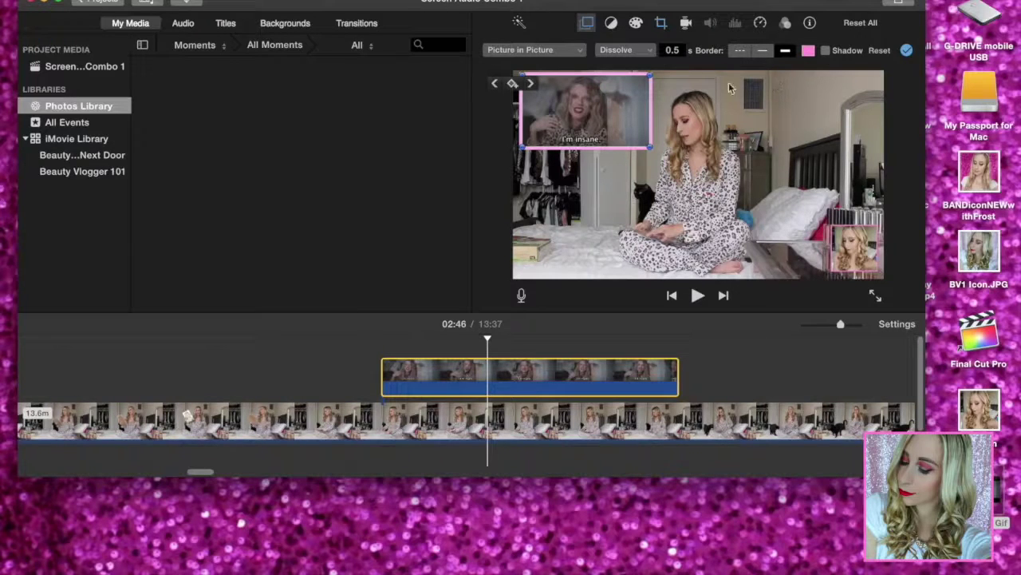
left_click(698, 297)
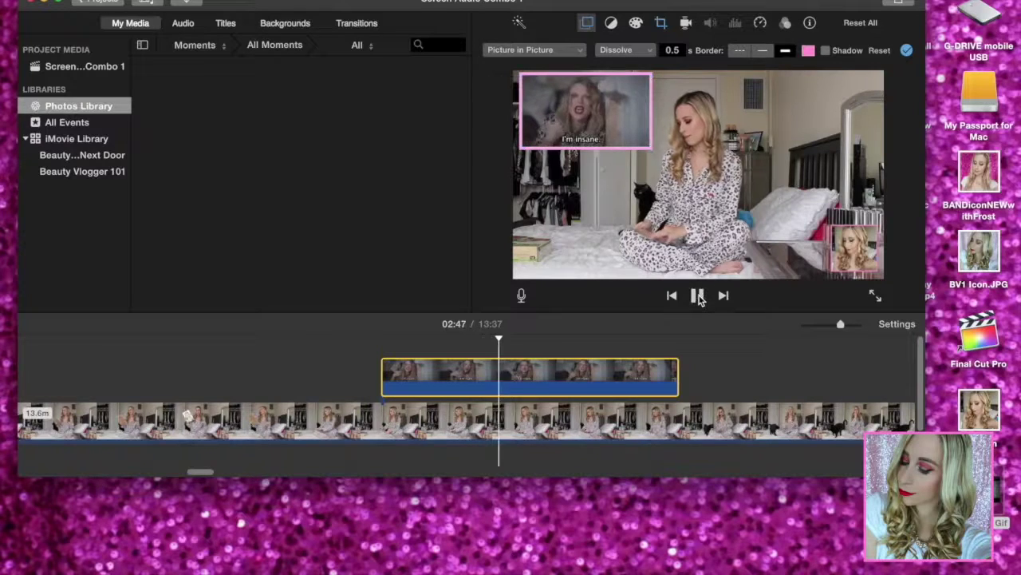
left_click(586, 24)
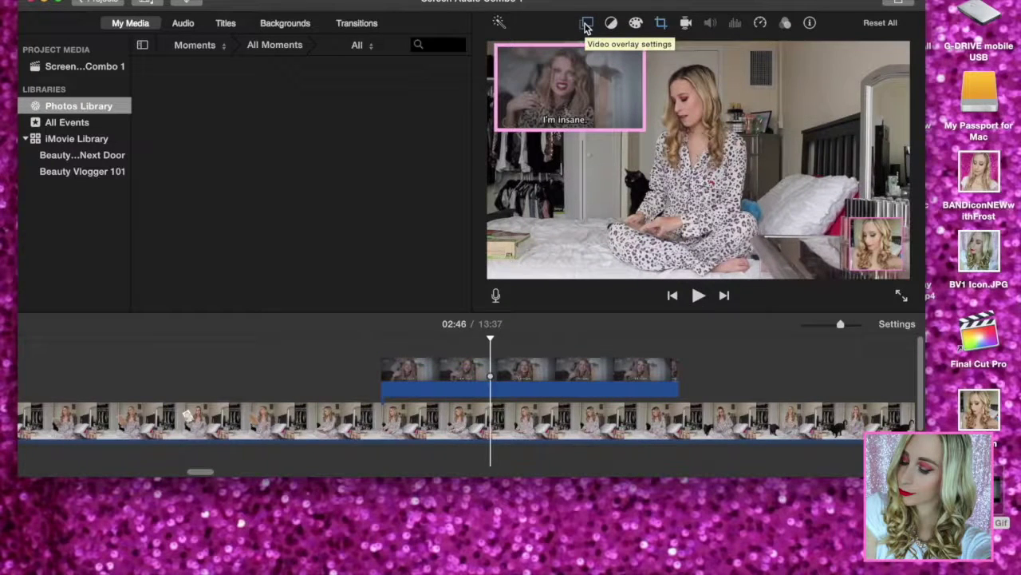
left_click(433, 380)
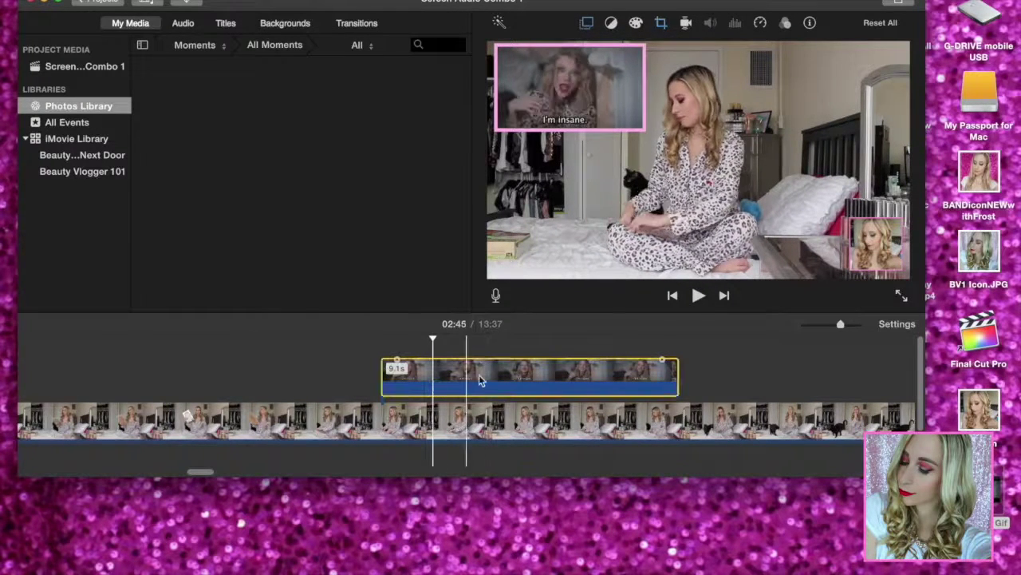
left_click(503, 380)
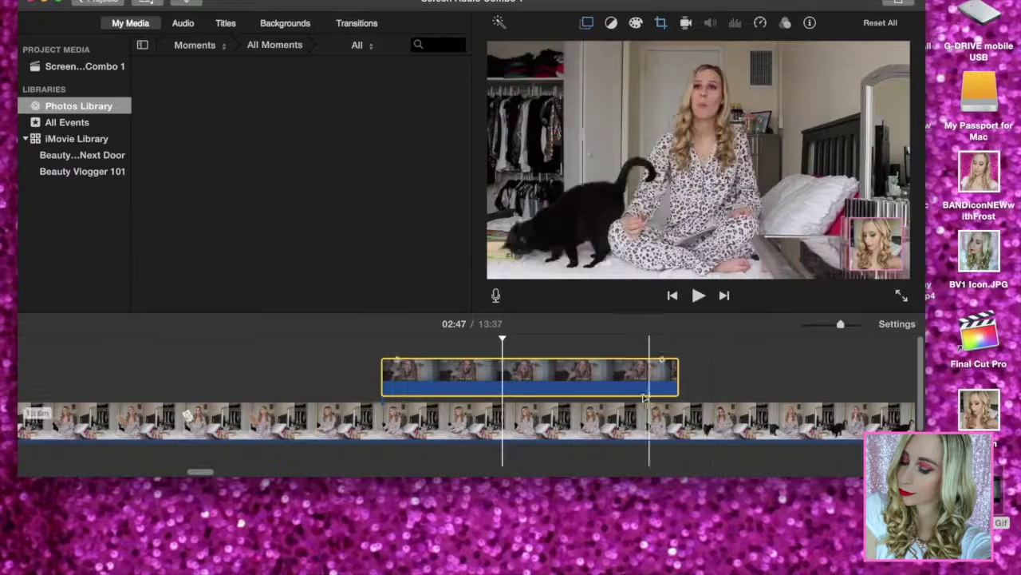
Recheck the Picture in Picture overlay and border colour, preview, and return the playhead to 02:43
left_click(587, 24)
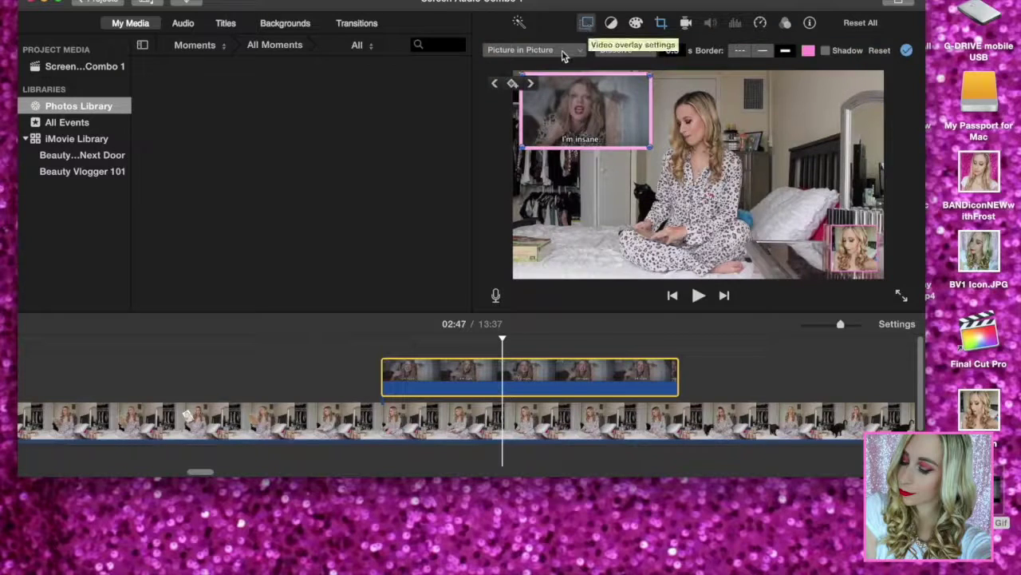
left_click(563, 51)
left_click(511, 100)
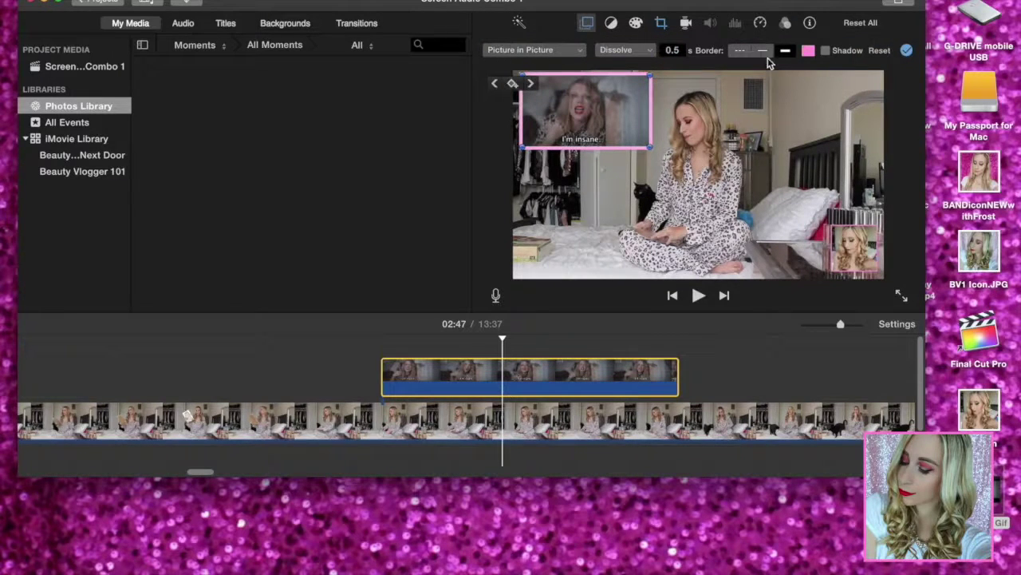
left_click(807, 52)
left_click(165, 226)
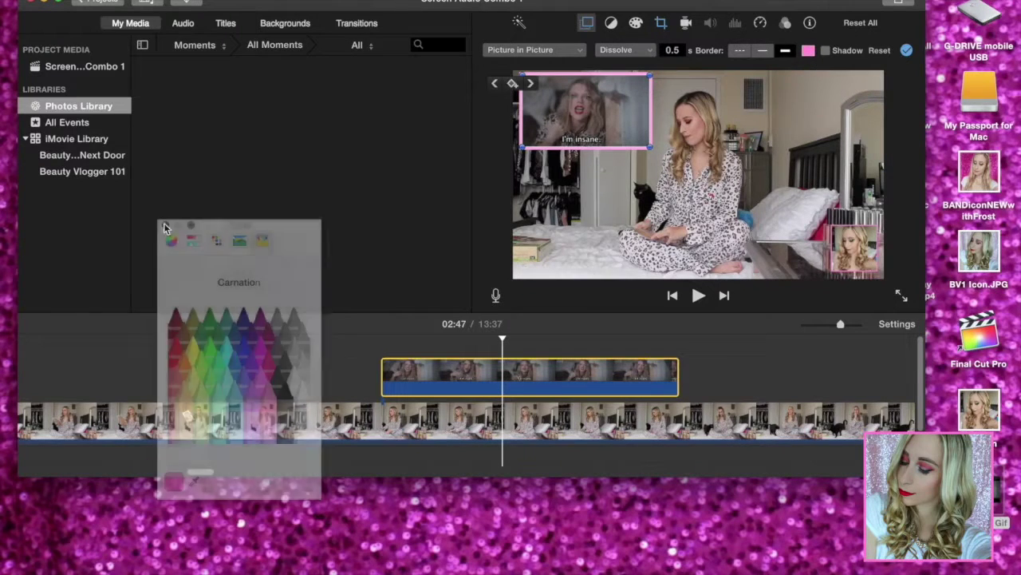
left_click(699, 297)
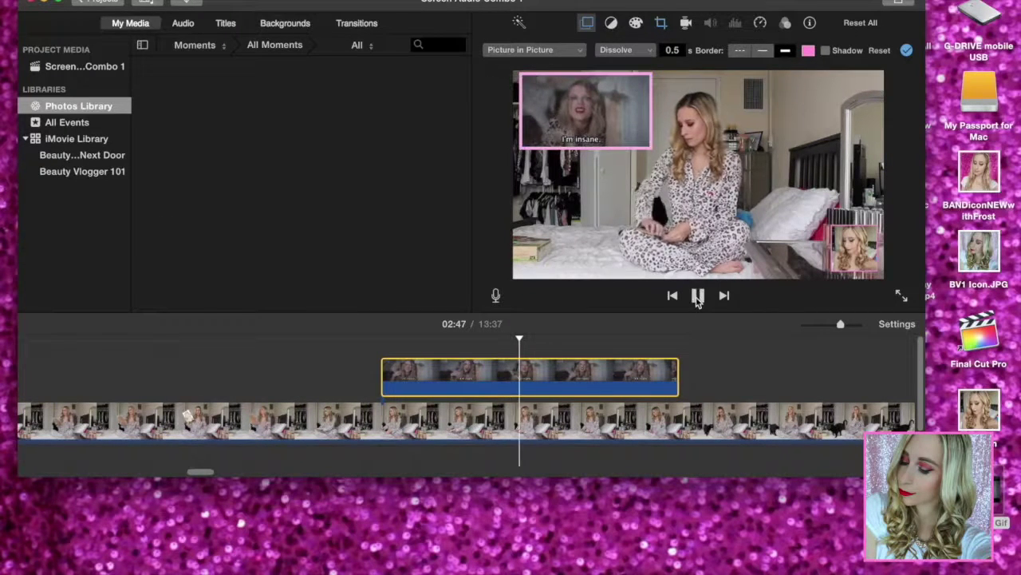
key("space")
left_click_drag(531, 343, 381, 335)
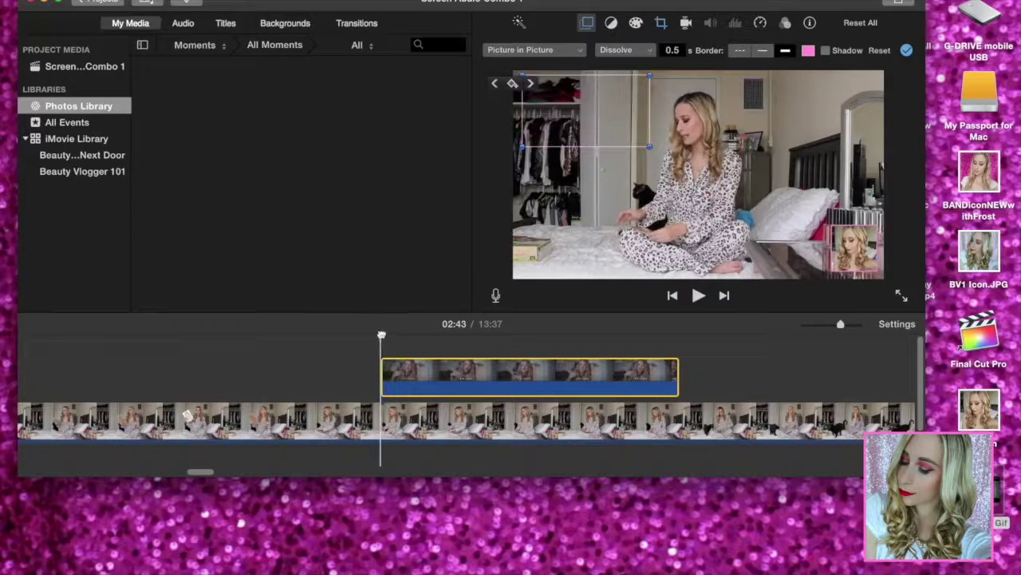
Search Sound Effects for 'cork' and place Bottle Cork beneath the vlog
left_click(180, 26)
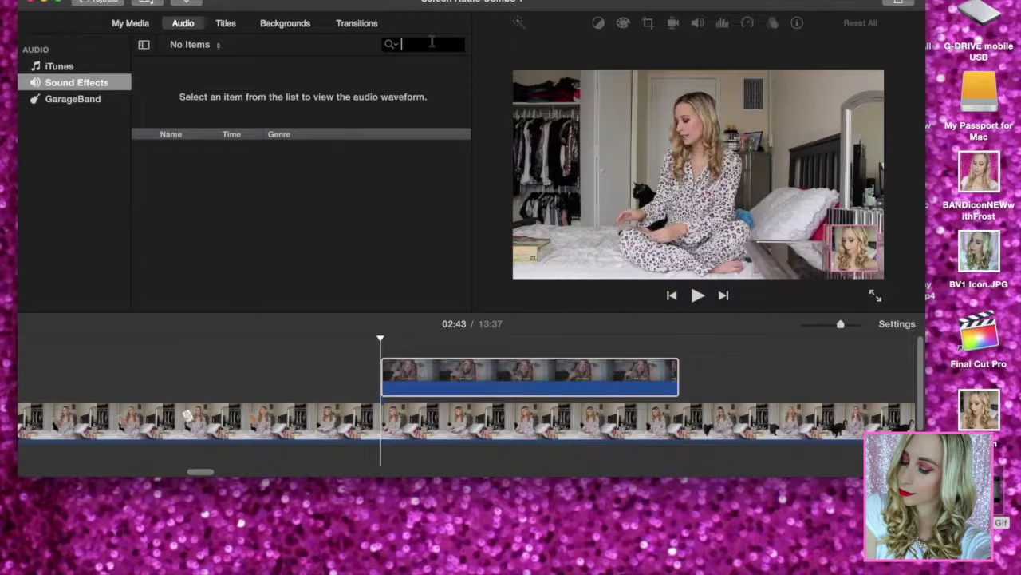
type("cork")
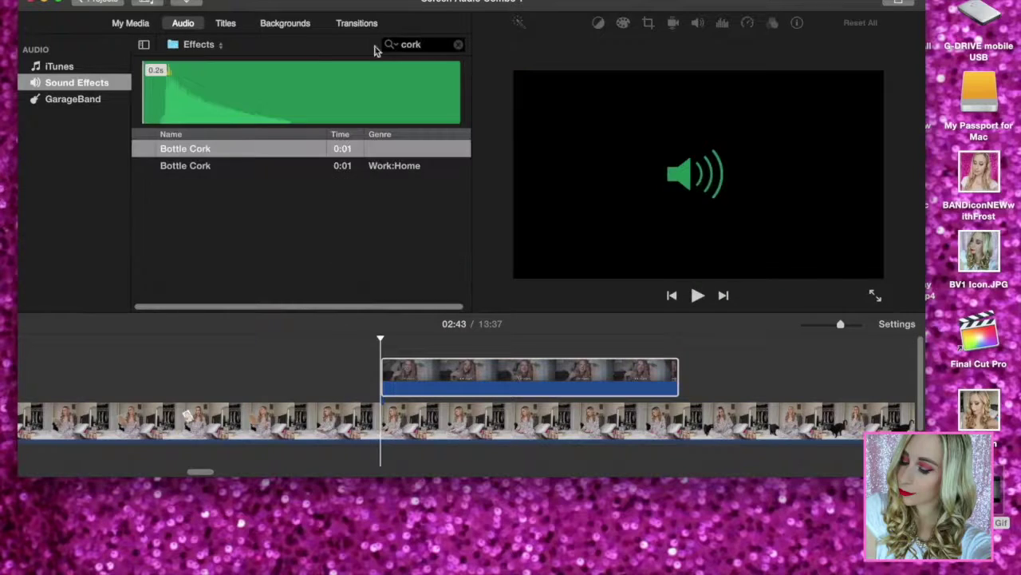
left_click_drag(244, 152, 384, 345)
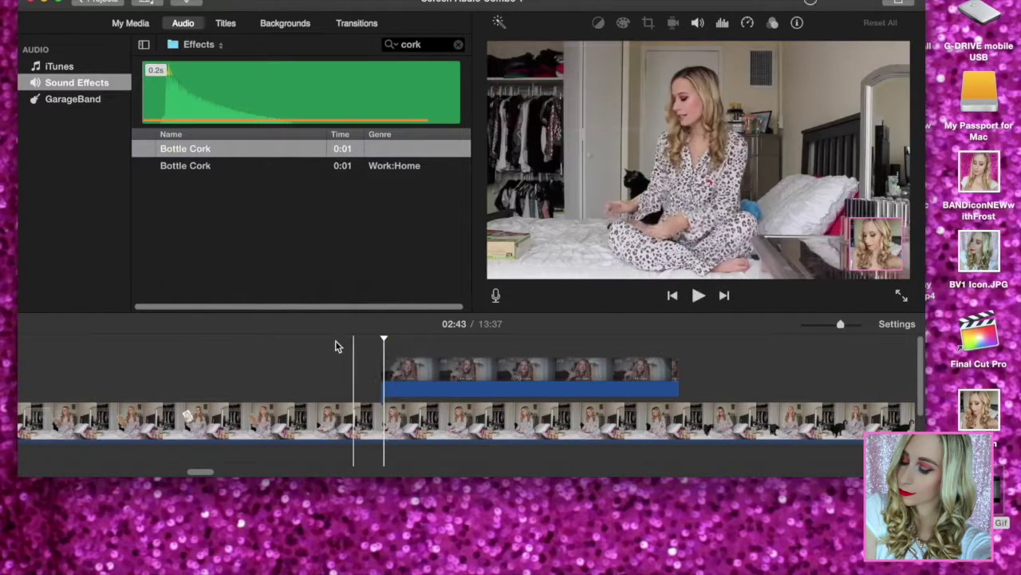
left_click(374, 339)
Play back and shift the cork sound slightly later to match the GIF's start
left_click(699, 295)
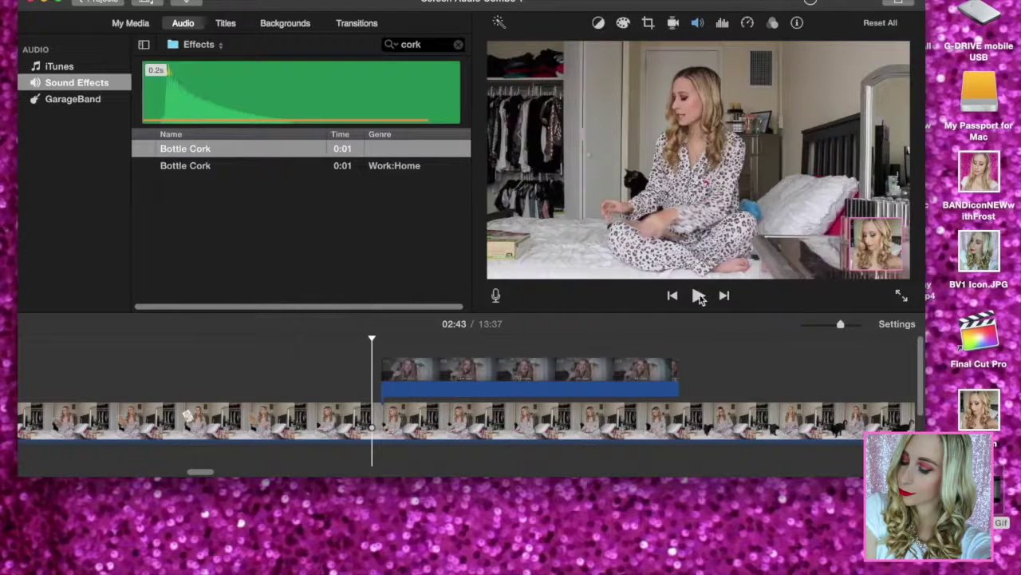
scroll(470, 388, "down", 2)
scroll(917, 363, "up", 3)
scroll(925, 363, "down", 1)
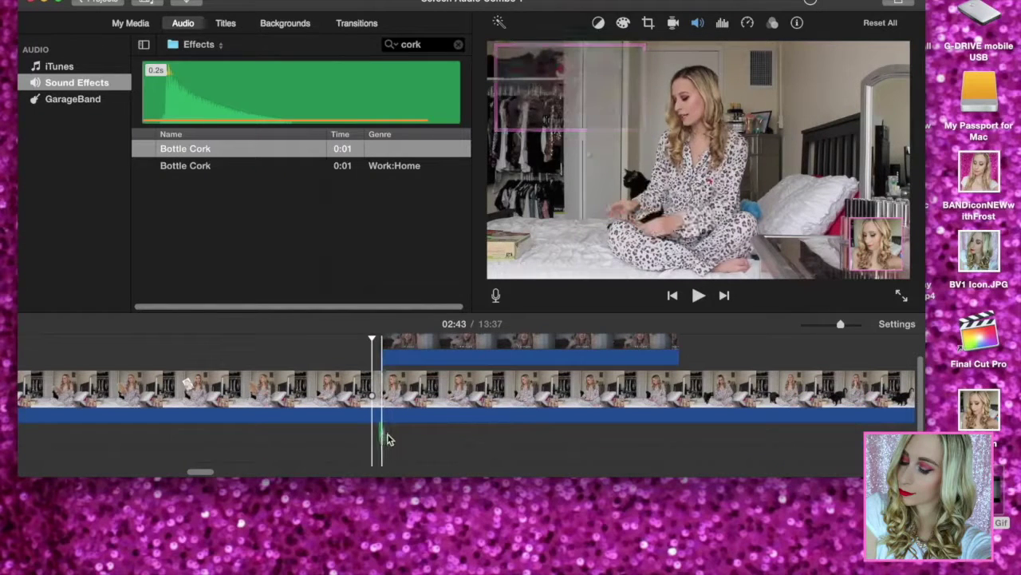
left_click_drag(383, 436, 391, 435)
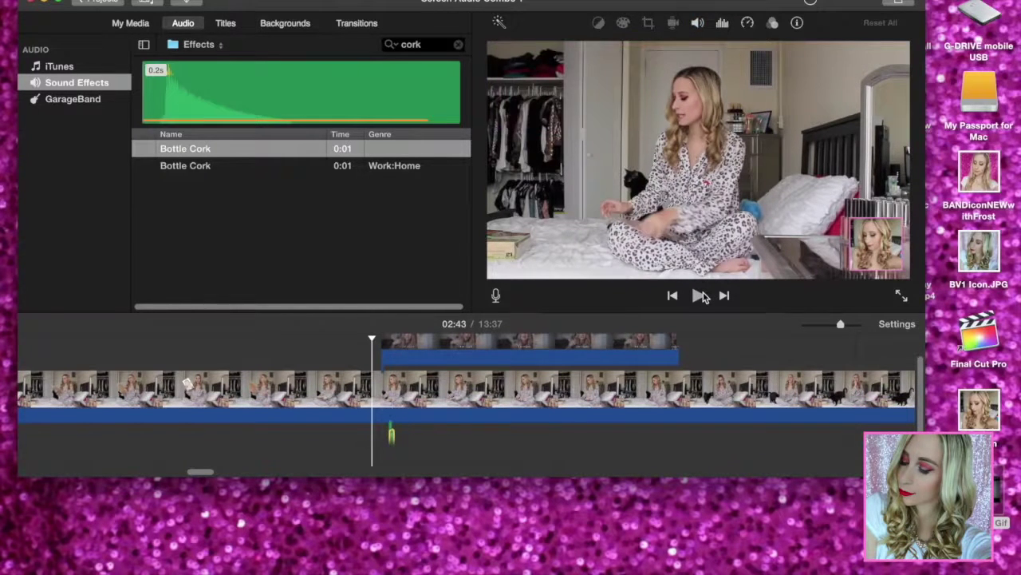
left_click(700, 296)
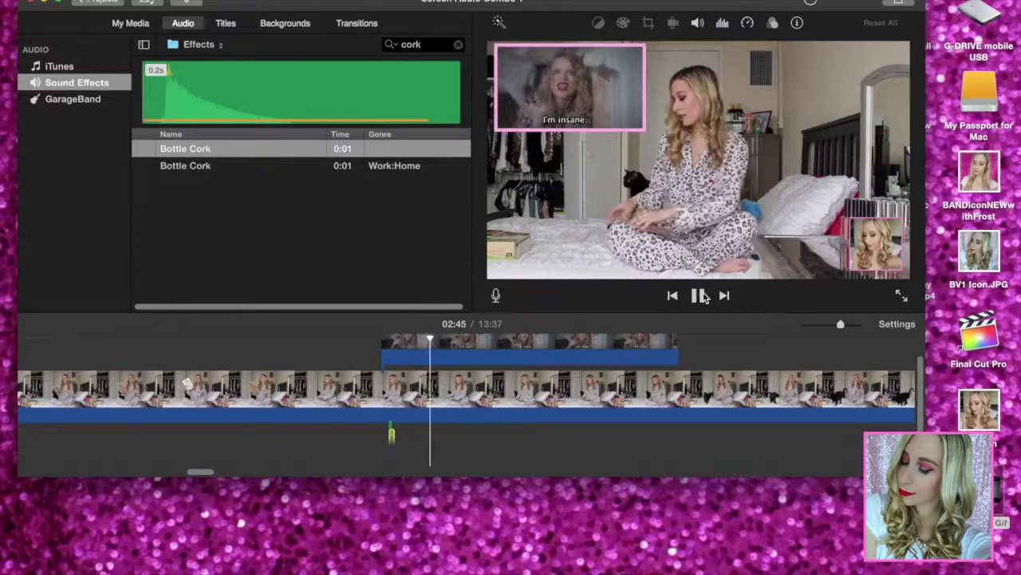
left_click(700, 296)
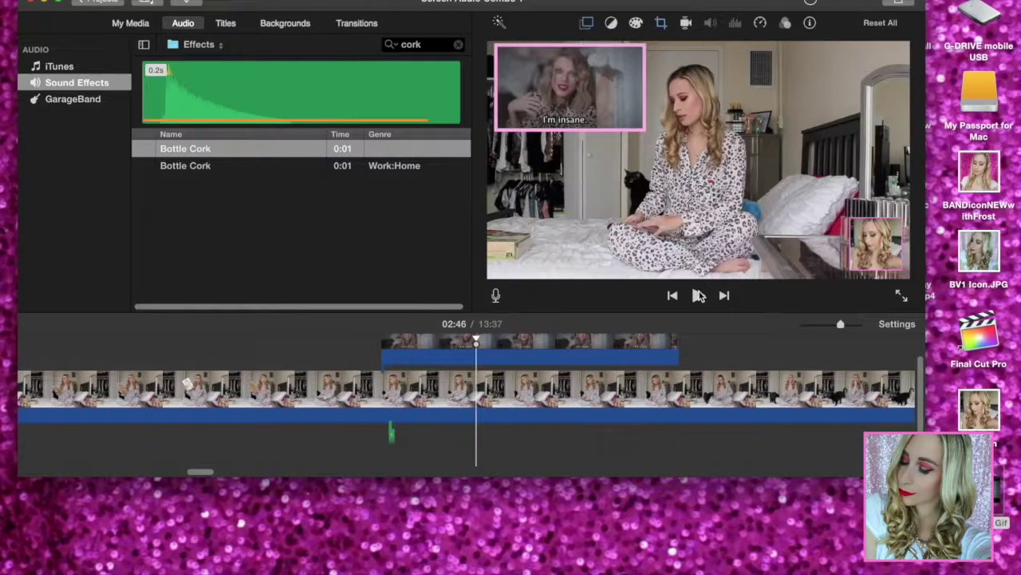